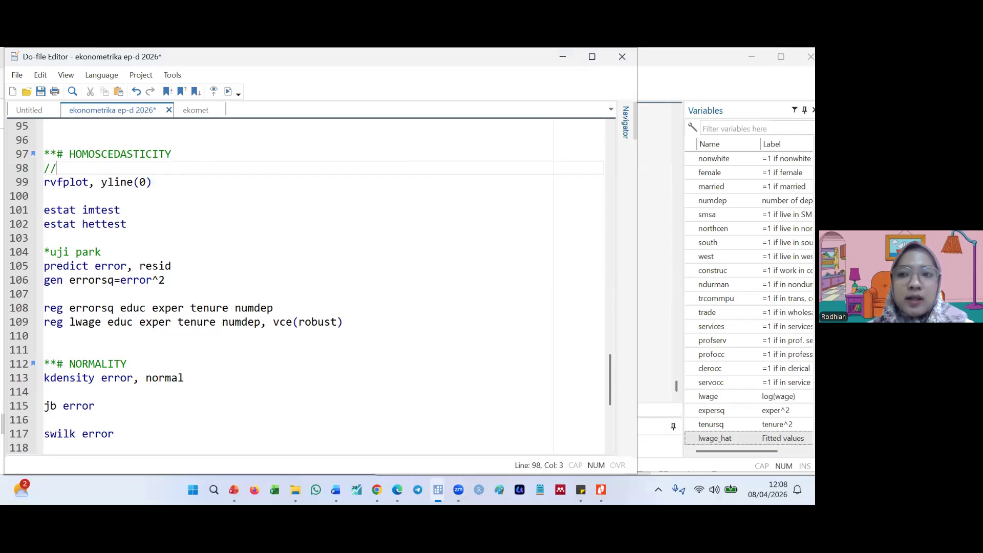
Complete the comment under the HOMOSCEDASTICITY heading as "//melihat apakah variasi eror konstan atau tidak".
{"action": "type", "text": "melihat pa"}
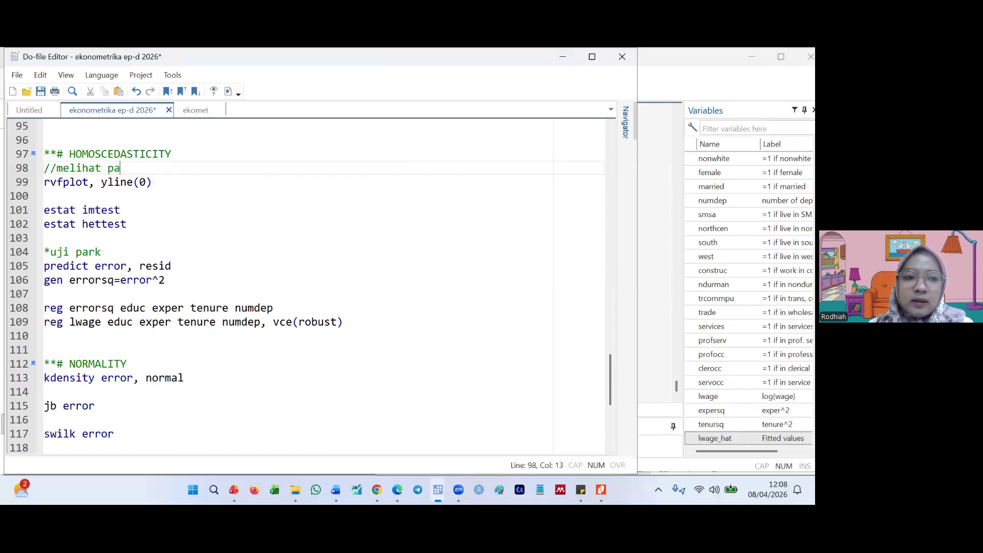
{"action": "key", "text": "BackSpace"}
{"action": "key", "text": "BackSpace"}
{"action": "type", "text": "pakah"}
{"action": "key", "text": "BackSpace"}
{"action": "key", "text": "BackSpace"}
{"action": "key", "text": "BackSpace"}
{"action": "key", "text": "BackSpace"}
{"action": "key", "text": "BackSpace"}
{"action": "key", "text": "BackSpace"}
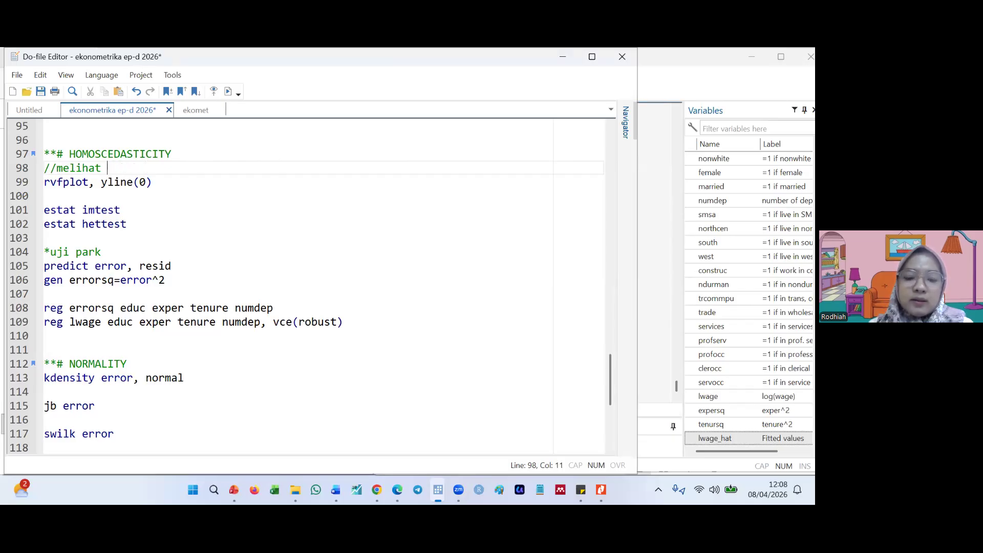
{"action": "type", "text": "apakah varia"}
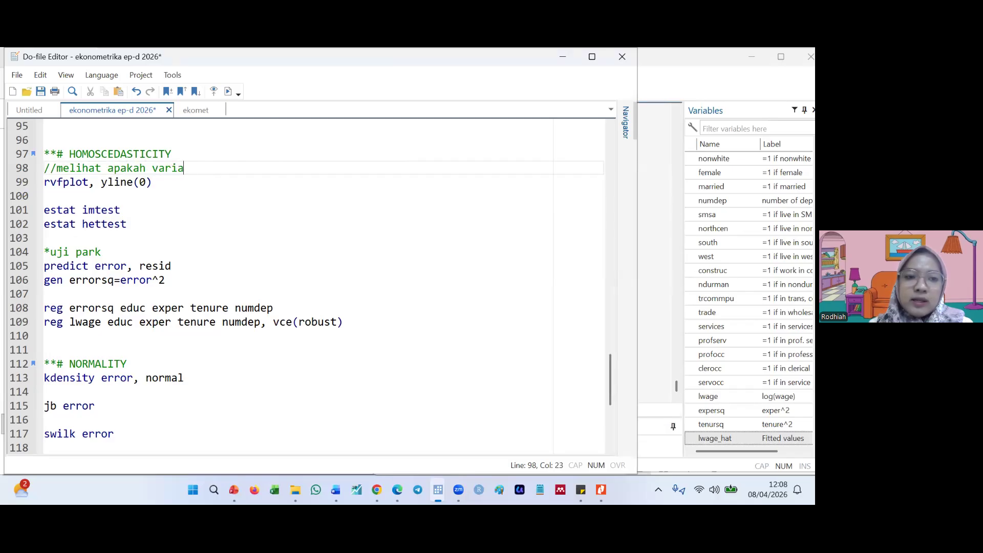
{"action": "type", "text": "si ero"}
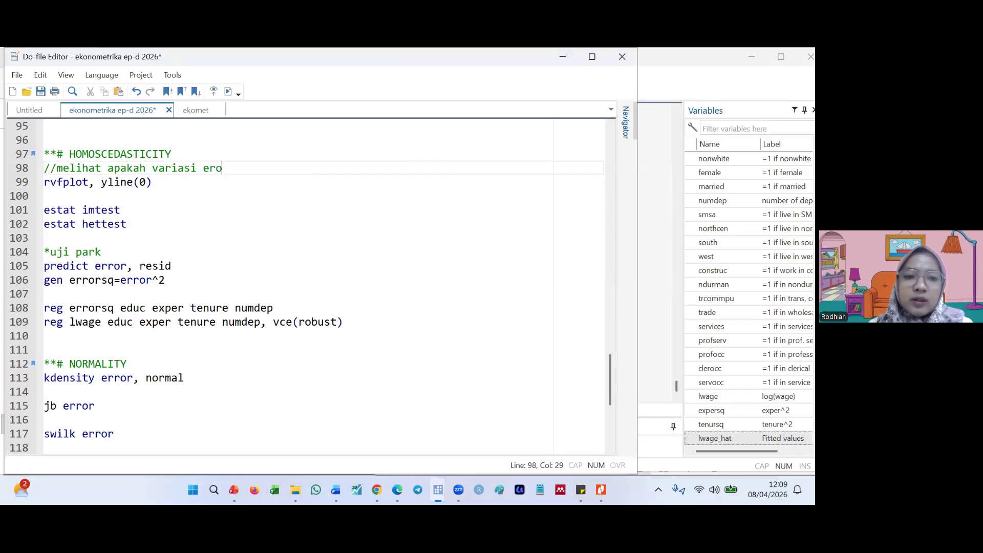
{"action": "type", "text": "r konst"}
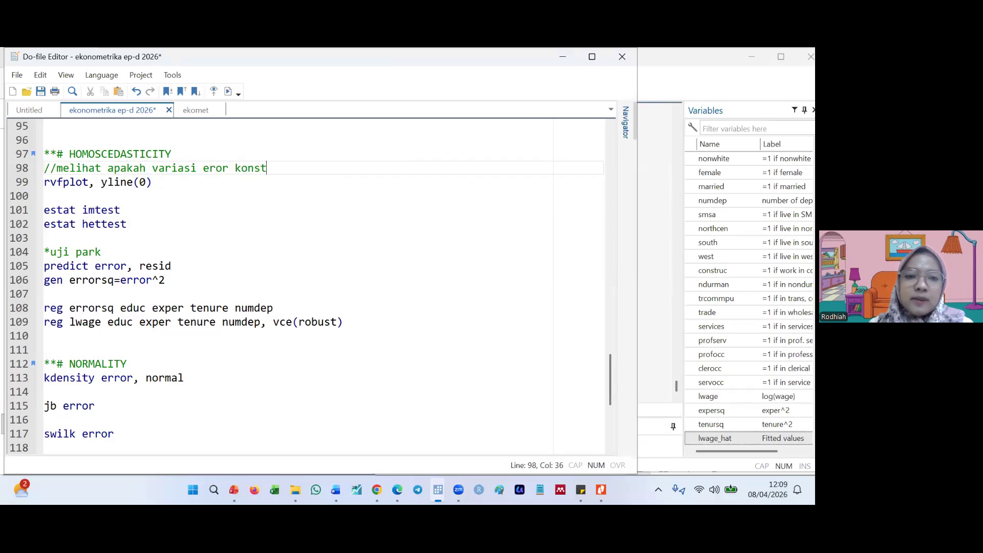
{"action": "type", "text": "an atau tidak"}
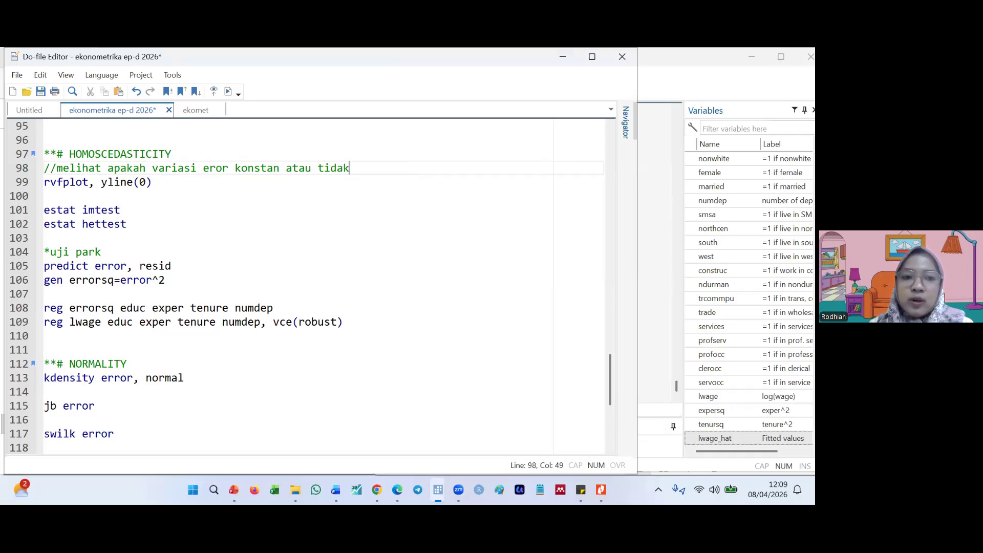
Add a second comment line below it reading "//tujuan: variasinya sama/konstan/homo".
{"action": "key", "text": "Return"}
{"action": "type", "text": "//tujuan"}
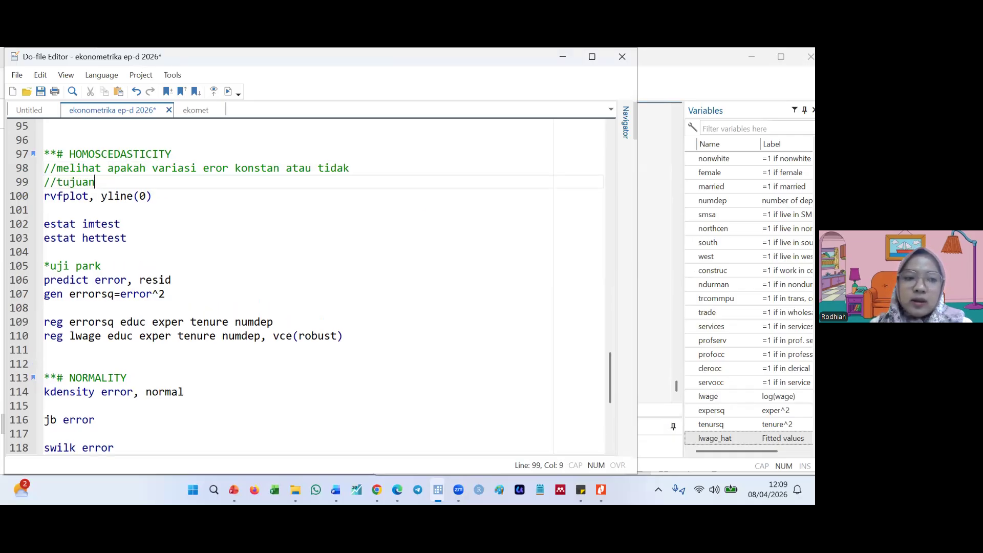
{"action": "type", "text": ": varia"}
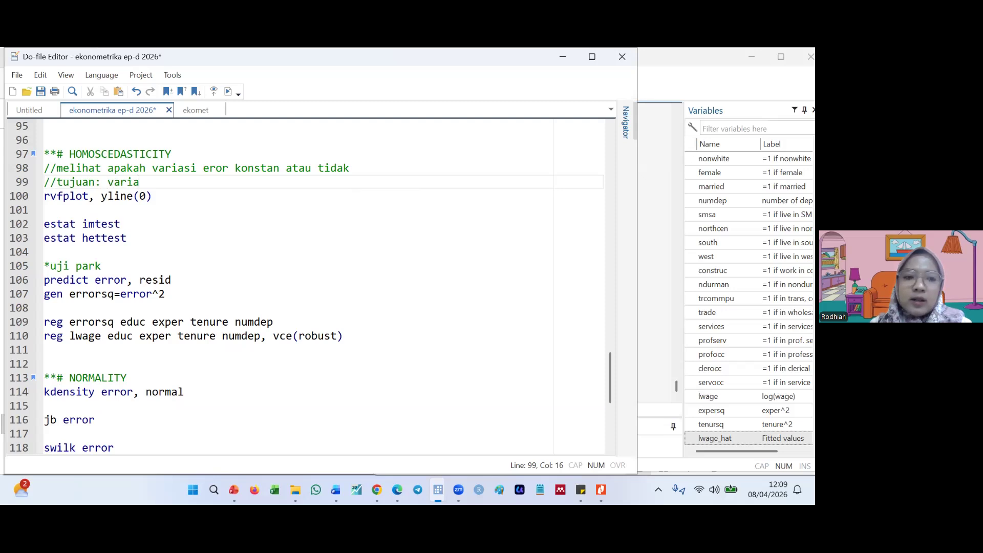
{"action": "type", "text": "sinya sama/kon"}
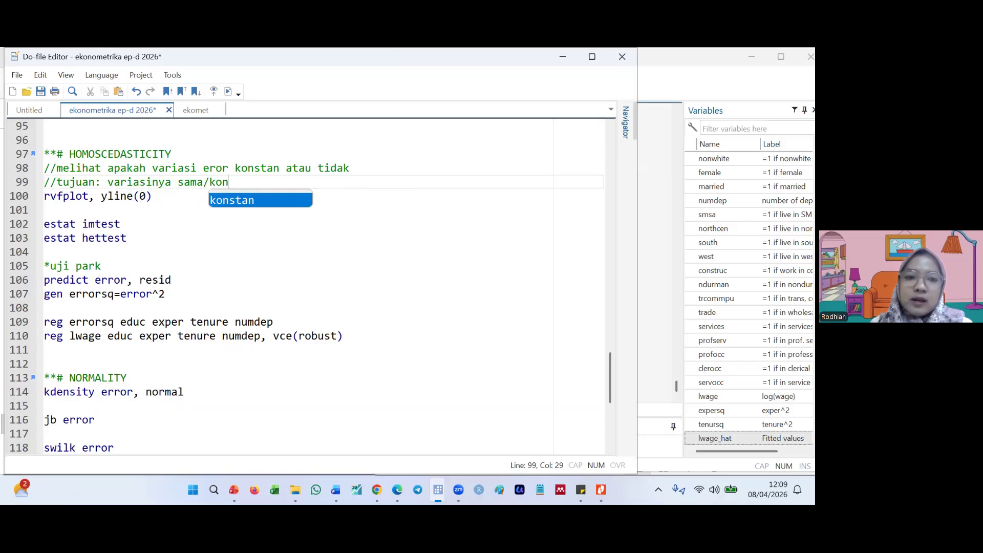
{"action": "type", "text": "stan/homo"}
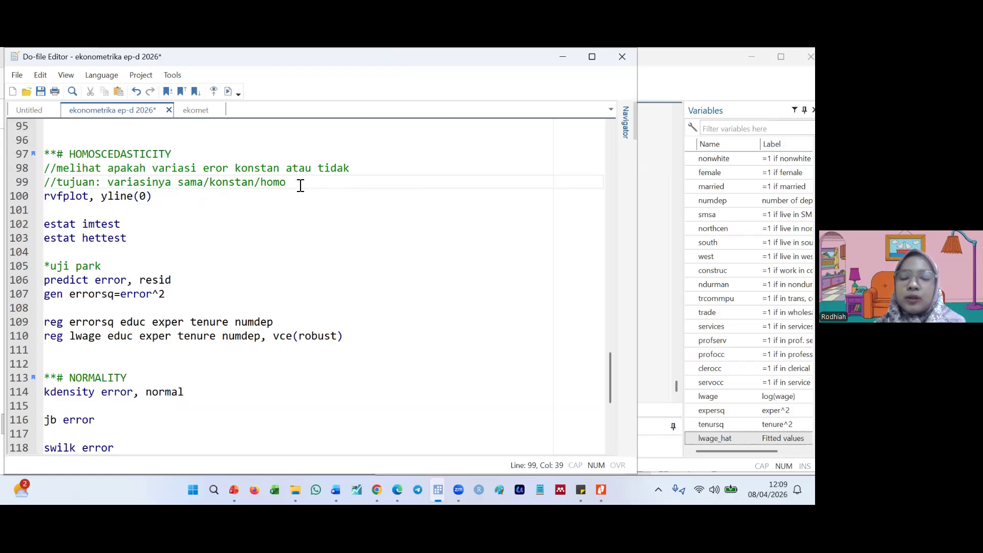
Leave a blank line after the comments and label the rvfplot command with the comment "*grafik".
{"action": "key", "text": "Return"}
{"action": "key", "text": "Return"}
{"action": "type", "text": "*"}
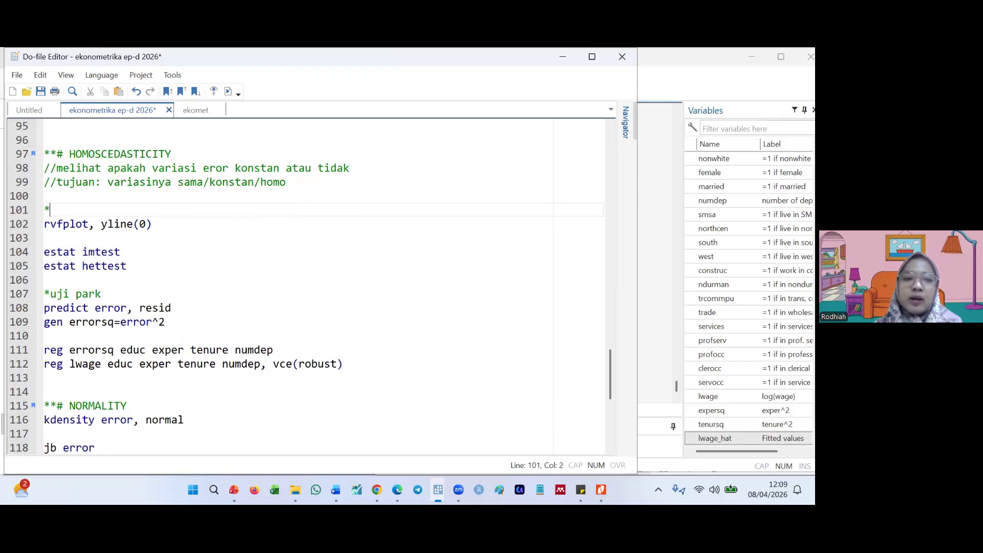
{"action": "type", "text": "grafik r"}
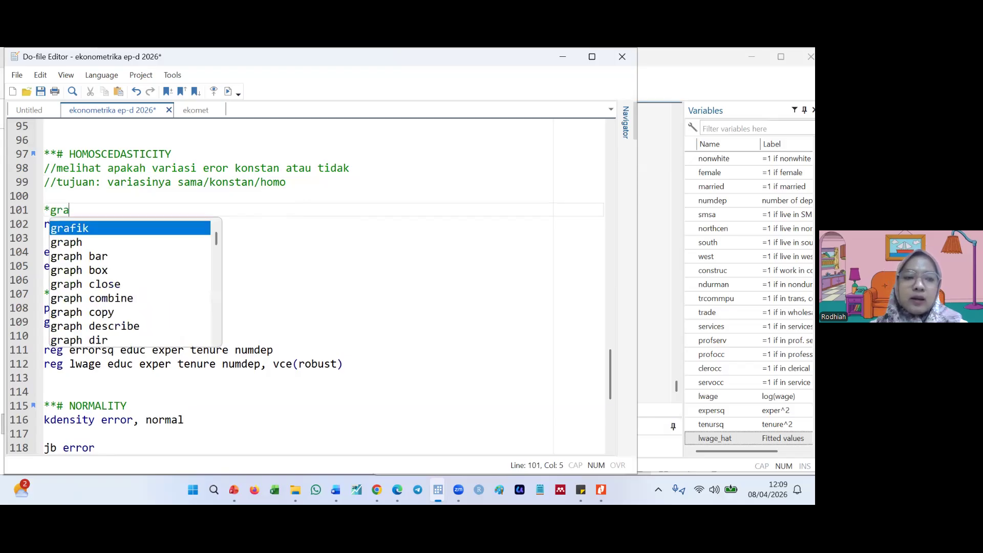
{"action": "type", "text": "vfplot, yline(0)"}
{"action": "key", "text": "Down"}
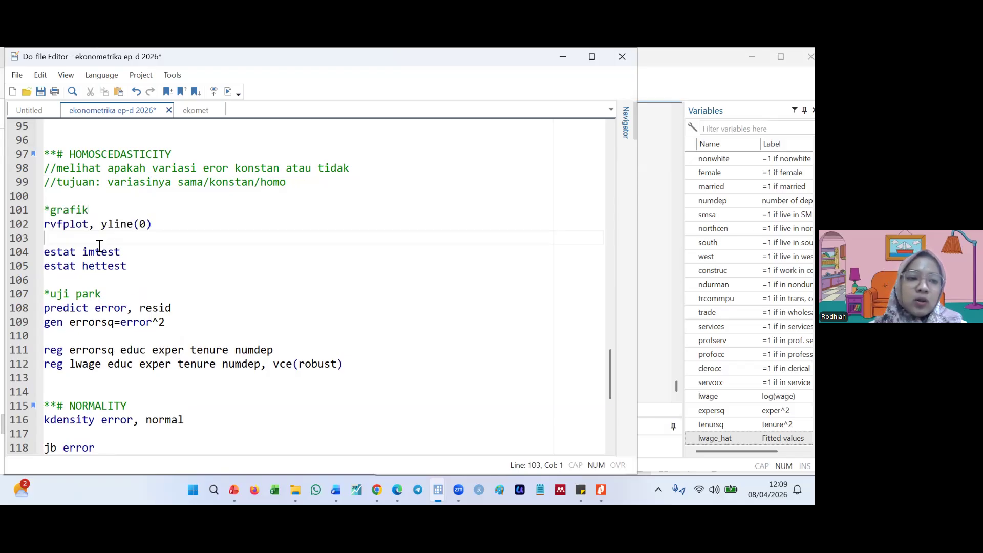
Run only the line "rvfplot, yline(0)" to plot the residuals against the fitted values.
{"action": "left_click", "coordinate": [62, 225]}
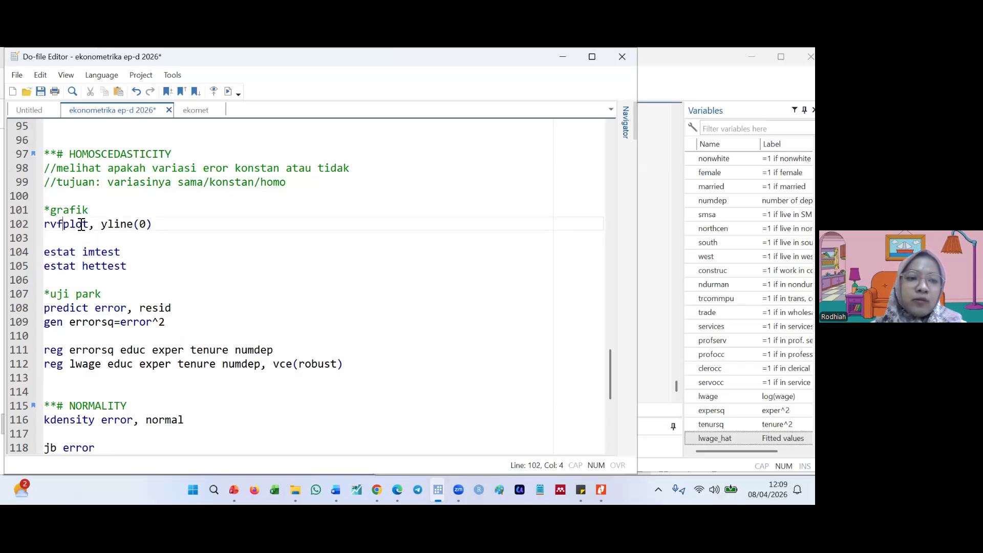
{"action": "left_click_drag", "start_coordinate": [102, 226], "coordinate": [158, 226]}
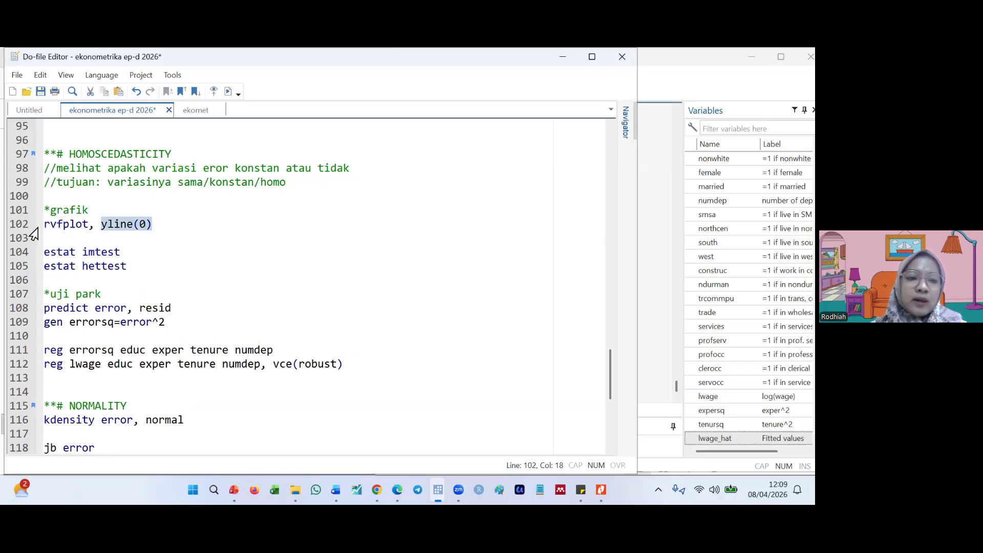
{"action": "left_click", "coordinate": [19, 231]}
{"action": "key", "text": "ctrl+d"}
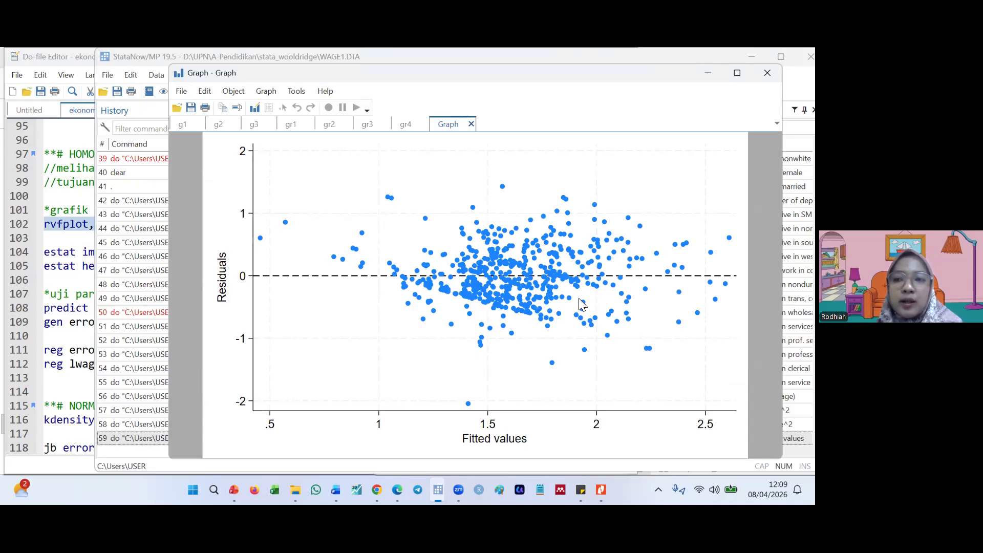
Copy "regress lwage educ exper tenure numdep" from the VIF section to above the "*grafik" comment, set off by blank lines.
{"action": "left_click", "coordinate": [82, 198]}
{"action": "scroll", "coordinate": [80, 195], "scroll_direction": "up", "scroll_amount": 3}
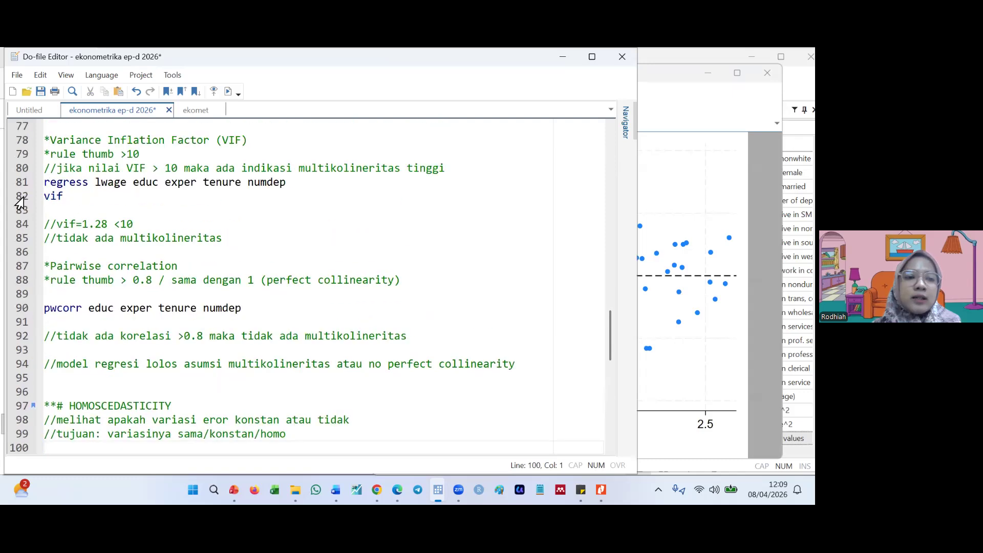
{"action": "left_click", "coordinate": [16, 186]}
{"action": "key", "text": "ctrl+c"}
{"action": "scroll", "coordinate": [178, 322], "scroll_direction": "down", "scroll_amount": 7}
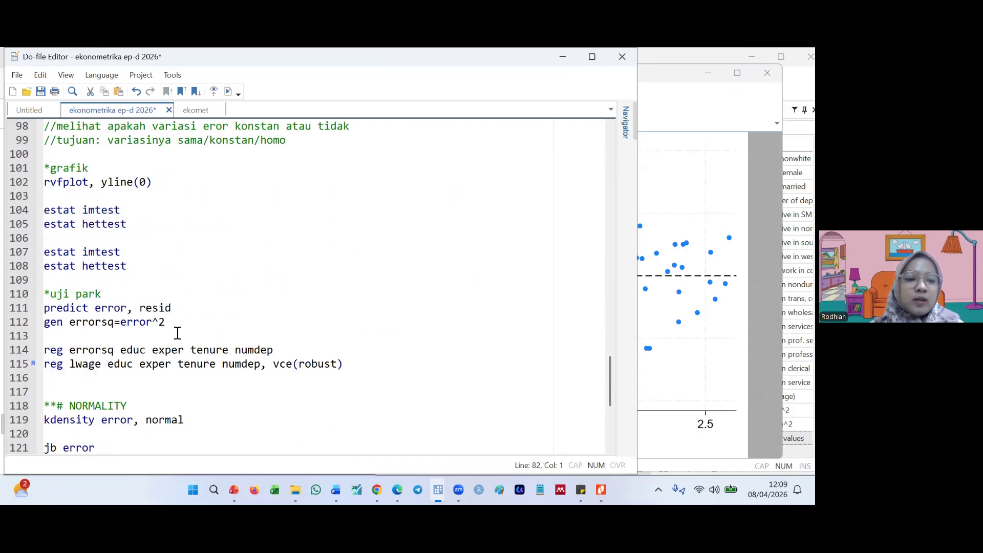
{"action": "scroll", "coordinate": [121, 246], "scroll_direction": "up", "scroll_amount": 2}
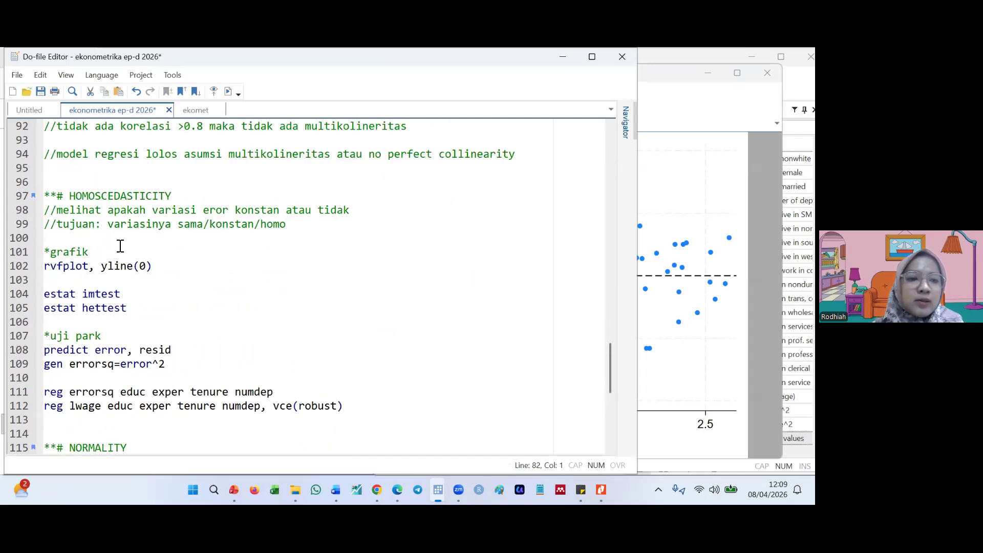
{"action": "left_click", "coordinate": [62, 240]}
{"action": "key", "text": "Return"}
{"action": "key", "text": "ctrl+v"}
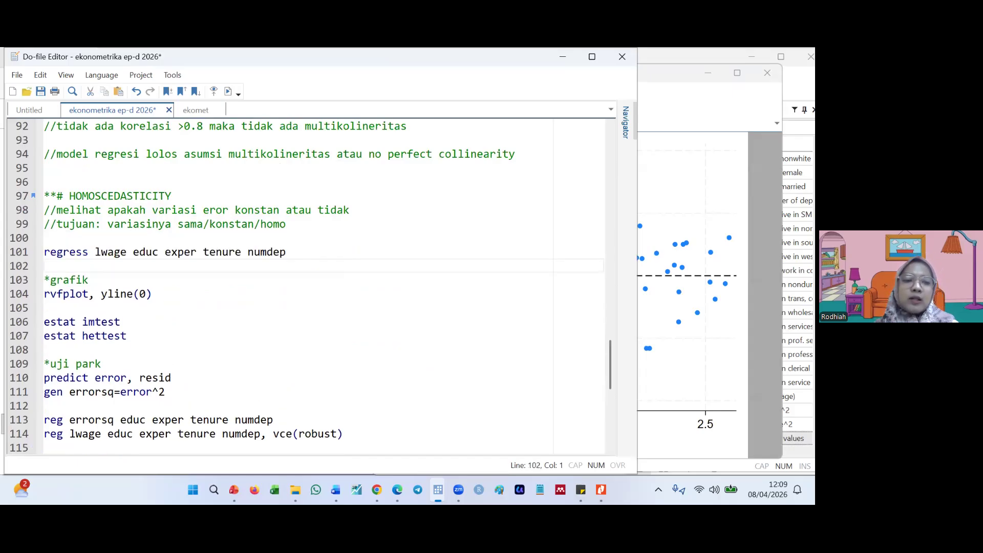
Review the residuals-versus-fitted plot, and add the comment "*uji statistik" above estat imtest in the do-file.
{"action": "left_click", "coordinate": [693, 313]}
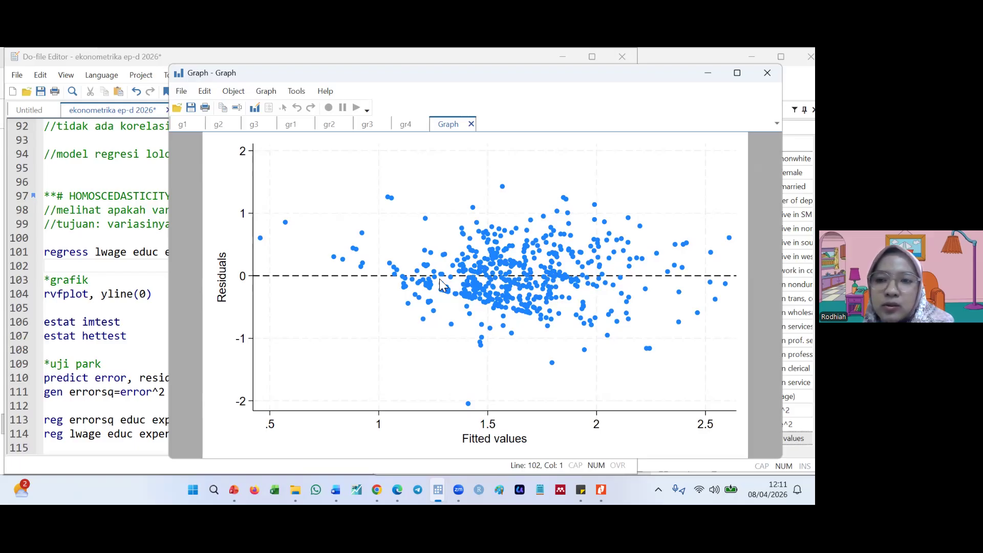
{"action": "left_click", "coordinate": [662, 241]}
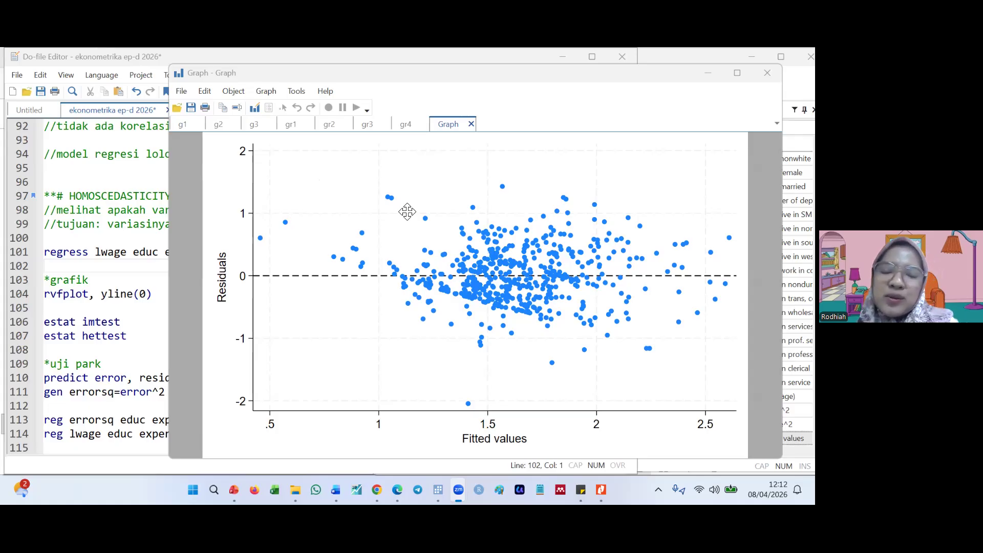
{"action": "left_click", "coordinate": [104, 315]}
{"action": "key", "text": "Return"}
{"action": "type", "text": "*uji statistik"}
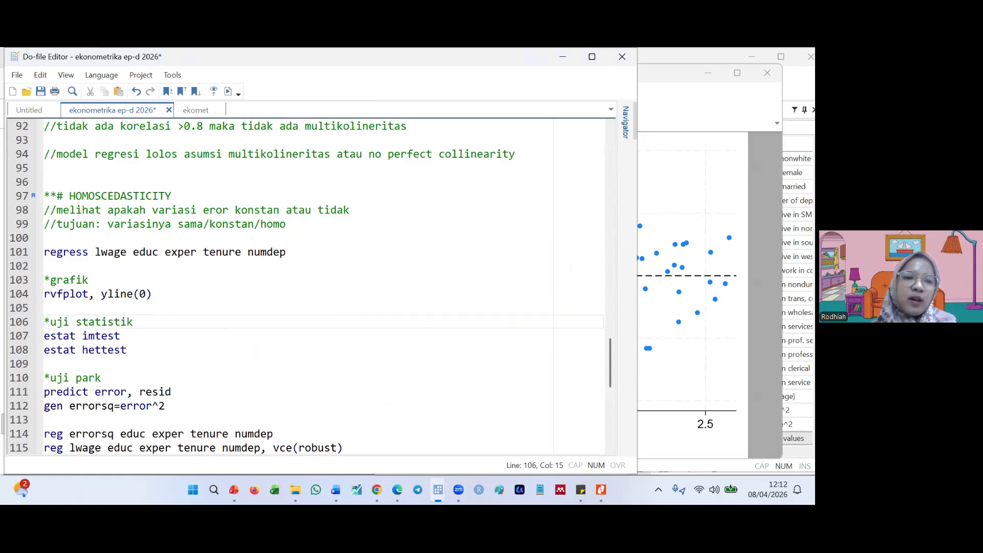
Insert a blank line after "estat imtest", run only that command and bring its results into view.
{"action": "left_click", "coordinate": [127, 338]}
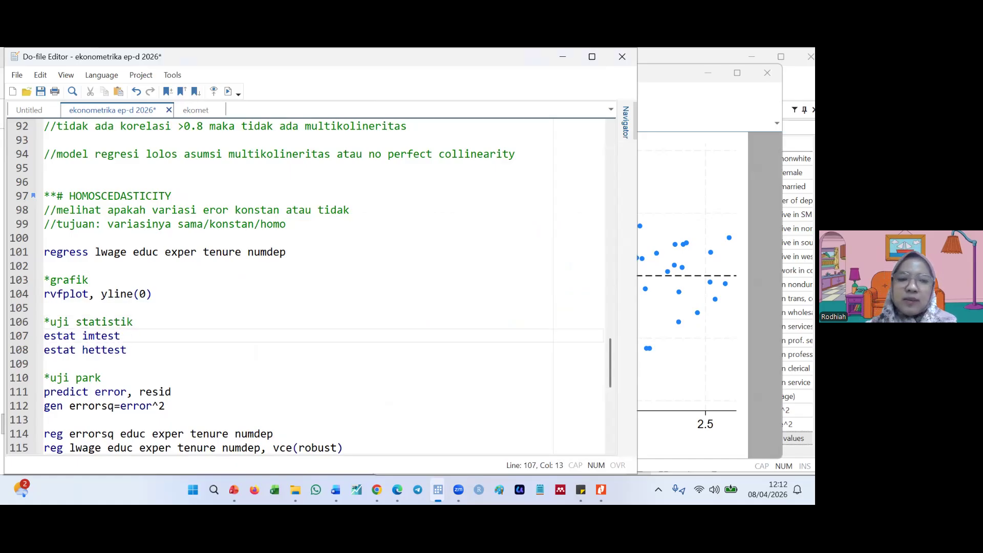
{"action": "key", "text": "Return"}
{"action": "left_click", "coordinate": [20, 339]}
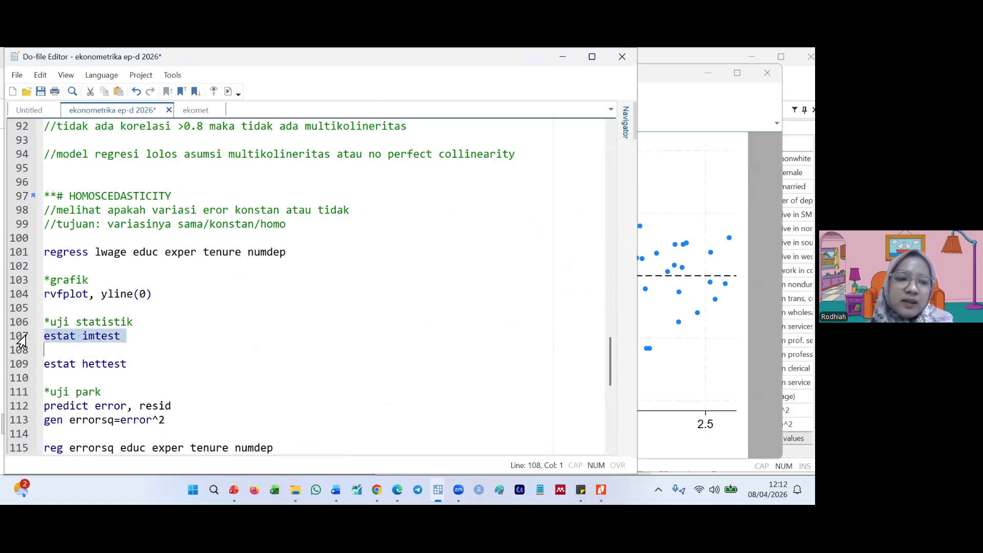
{"action": "key", "text": "shift+Left"}
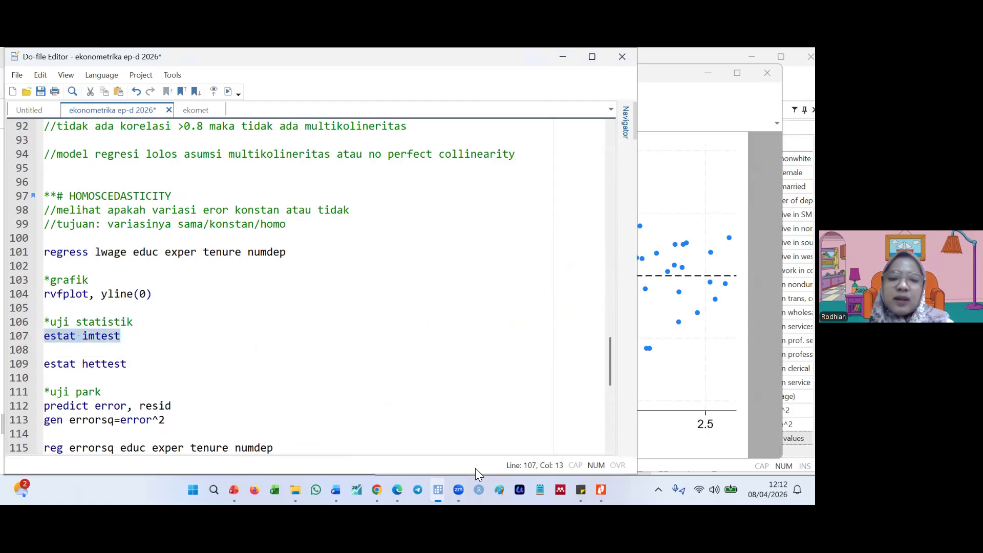
{"action": "key", "text": "ctrl+d"}
{"action": "mouse_move", "coordinate": [427, 481]}
{"action": "left_click", "coordinate": [334, 437]}
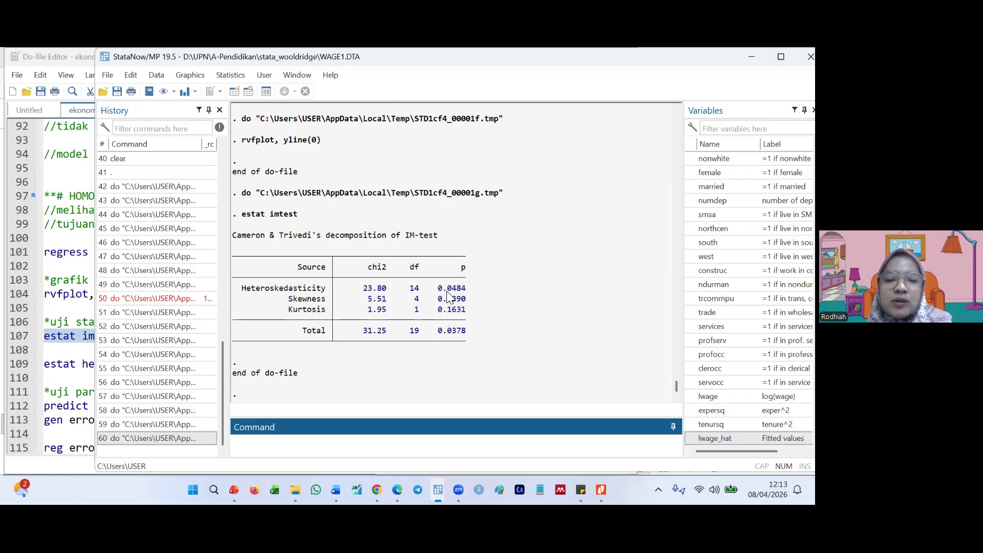
Examine the heteroskedasticity p-value and the test title in the estat imtest output.
{"action": "left_click_drag", "start_coordinate": [437, 288], "coordinate": [465, 289]}
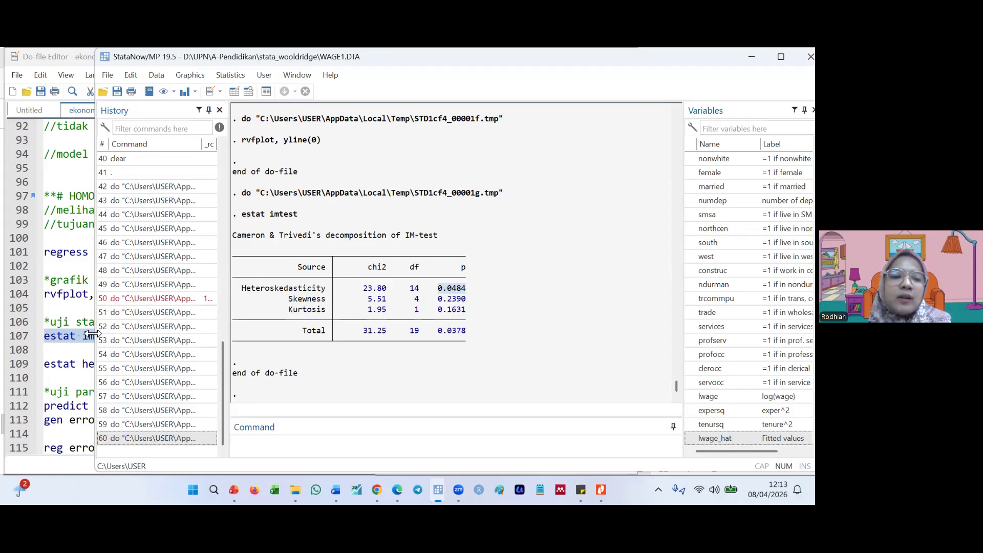
{"action": "left_click", "coordinate": [69, 346]}
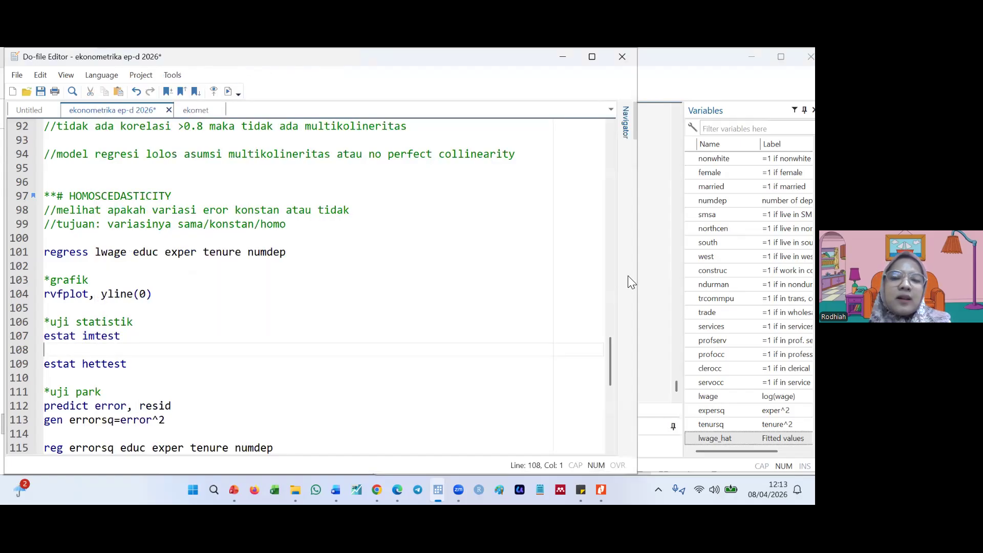
{"action": "left_click", "coordinate": [660, 281]}
{"action": "left_click_drag", "start_coordinate": [468, 288], "coordinate": [439, 287]}
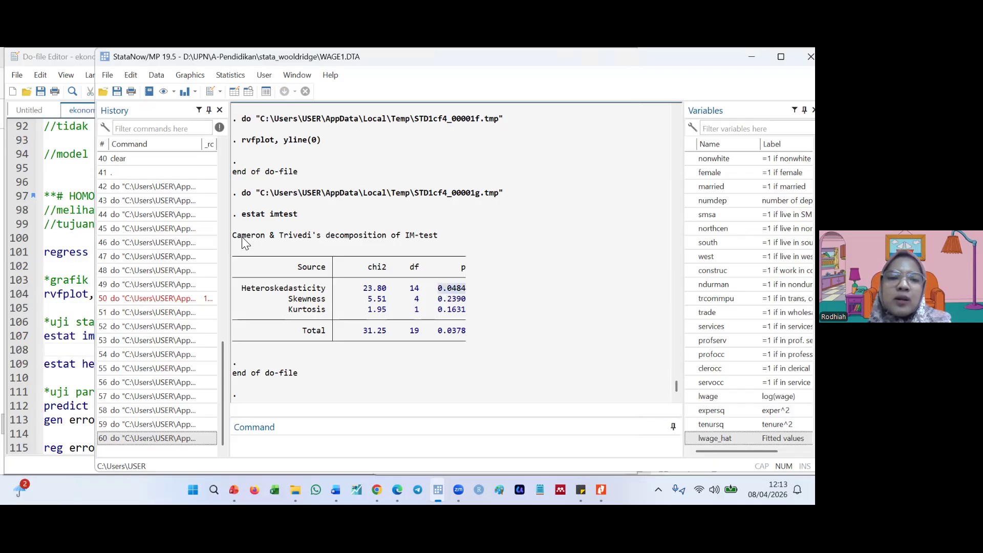
{"action": "left_click_drag", "start_coordinate": [242, 236], "coordinate": [313, 247]}
{"action": "left_click", "coordinate": [312, 247]}
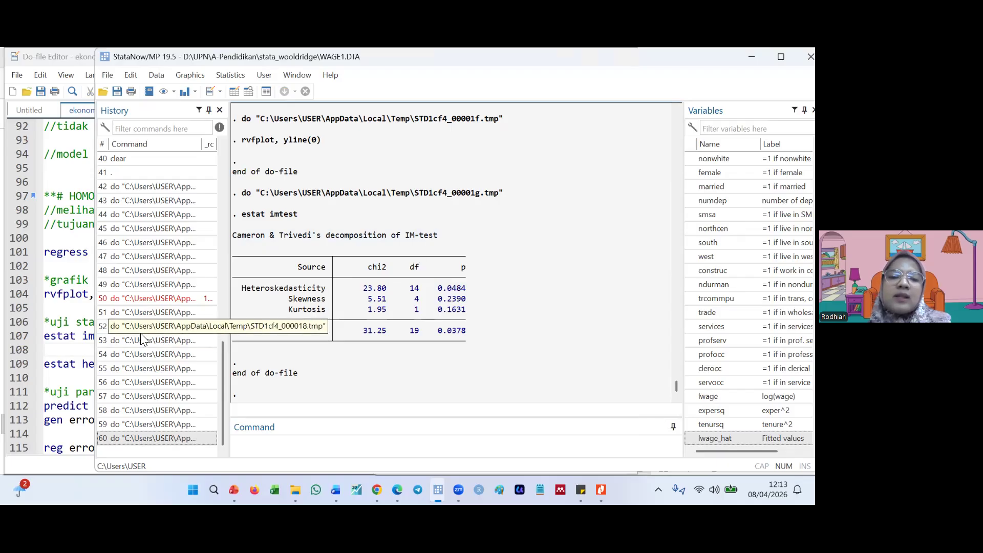
Run only the "estat hettest" line and highlight the null hypothesis in its output.
{"action": "left_click", "coordinate": [84, 366]}
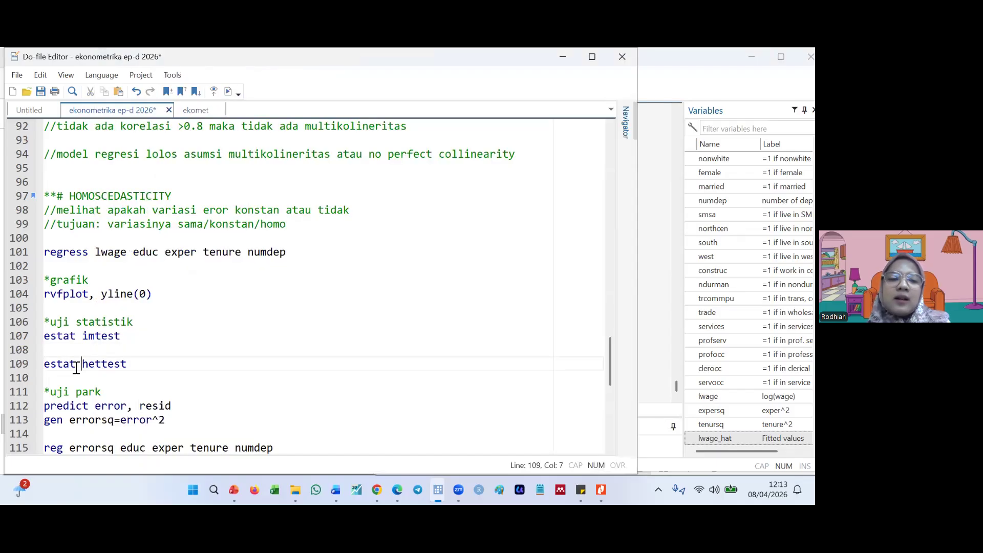
{"action": "left_click", "coordinate": [18, 366]}
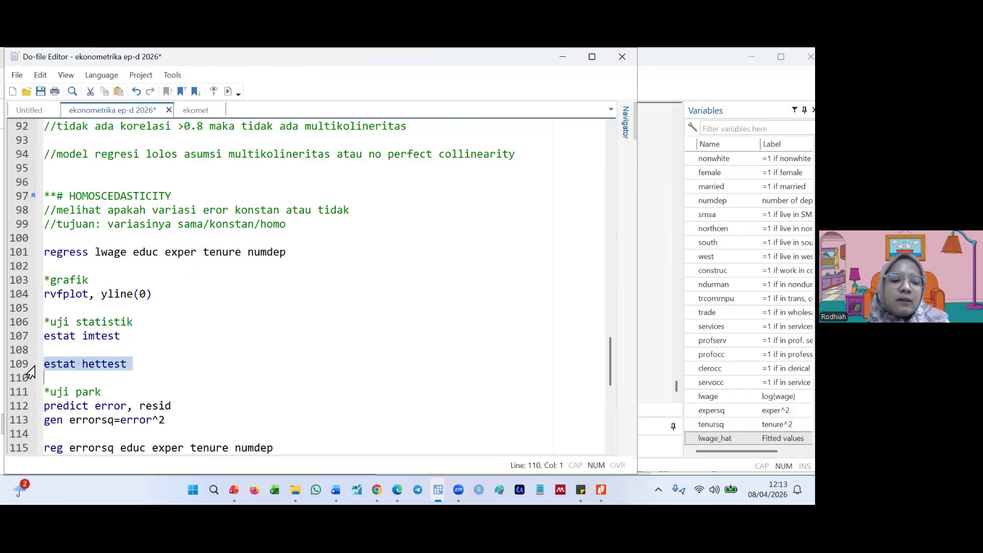
{"action": "left_click", "coordinate": [651, 350]}
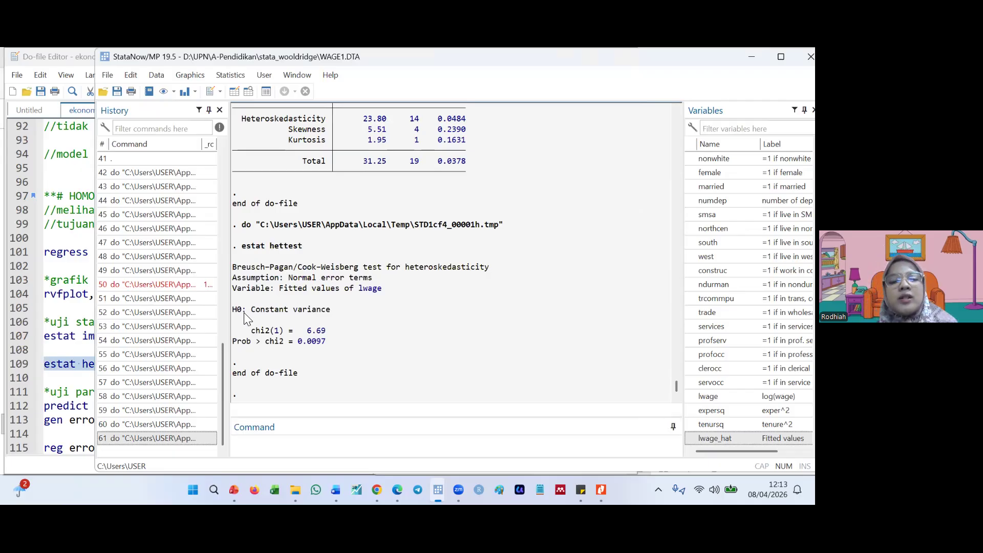
{"action": "left_click_drag", "start_coordinate": [235, 310], "coordinate": [319, 310]}
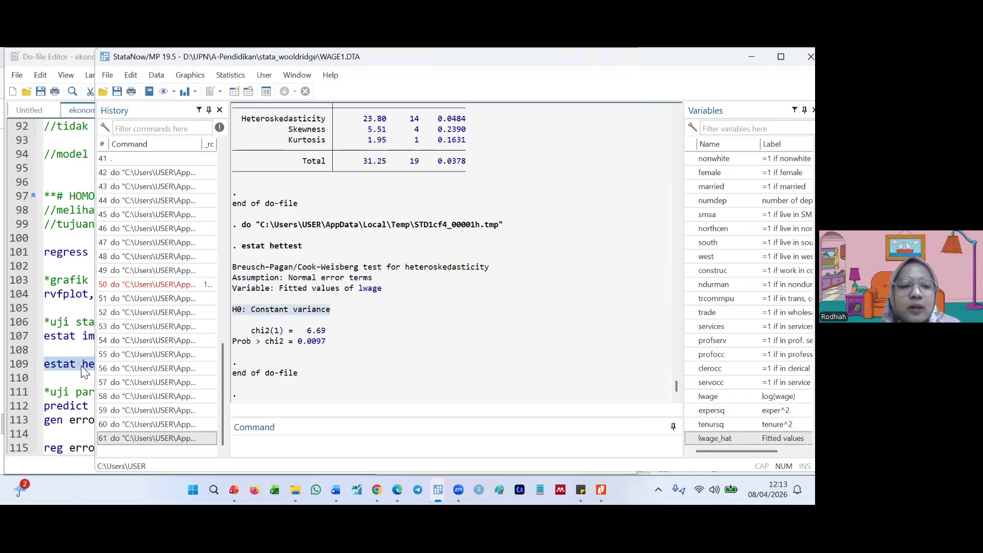
Add the comment "//H0: Constant variance" below the "estat hettest" line, with blank lines separating it from the surrounding code.
{"action": "left_click", "coordinate": [78, 379]}
{"action": "key", "text": "Return"}
{"action": "key", "text": "Return"}
{"action": "key", "text": "Return"}
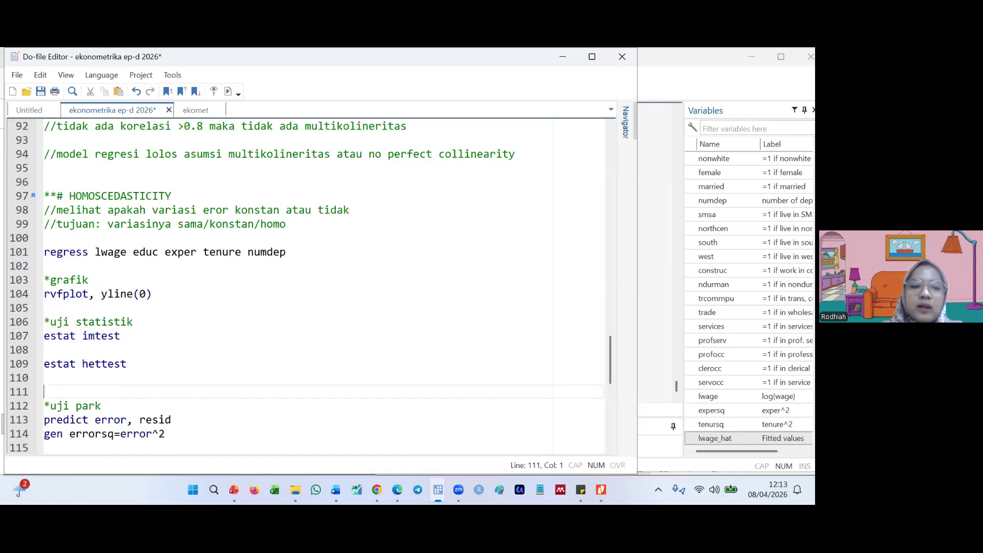
{"action": "key", "text": "Up"}
{"action": "key", "text": "Up"}
{"action": "type", "text": "//"}
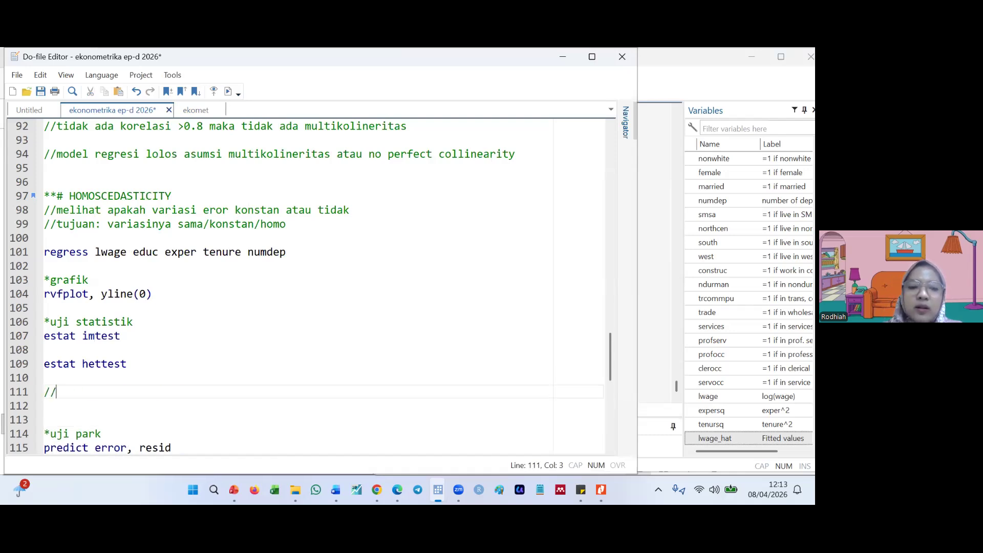
{"action": "type", "text": "H0: Constant variance"}
Copy the "Prob > chi2 = 0.0097" result from the hettest output into a new "//" comment line below the H0 comment.
{"action": "left_click", "coordinate": [651, 311]}
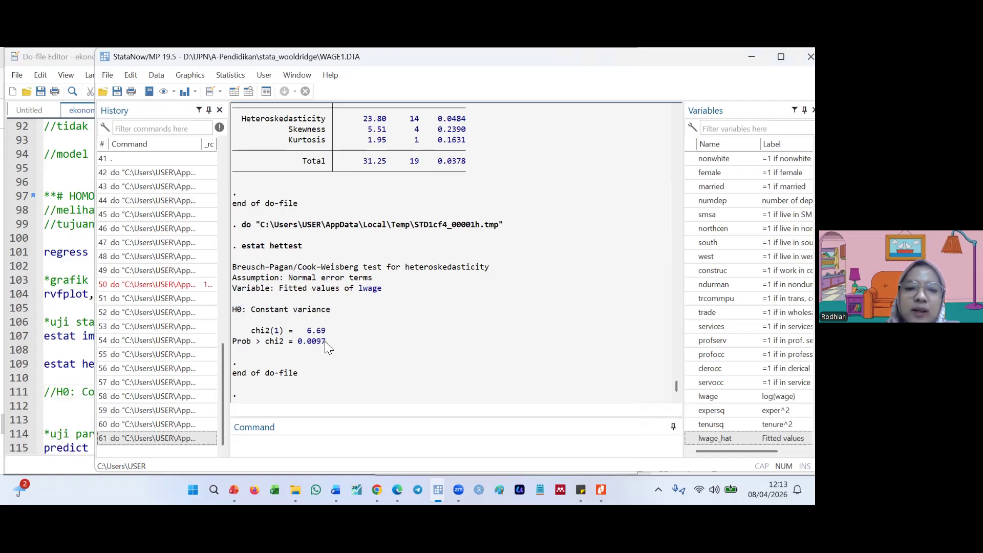
{"action": "left_click_drag", "start_coordinate": [326, 342], "coordinate": [252, 343]}
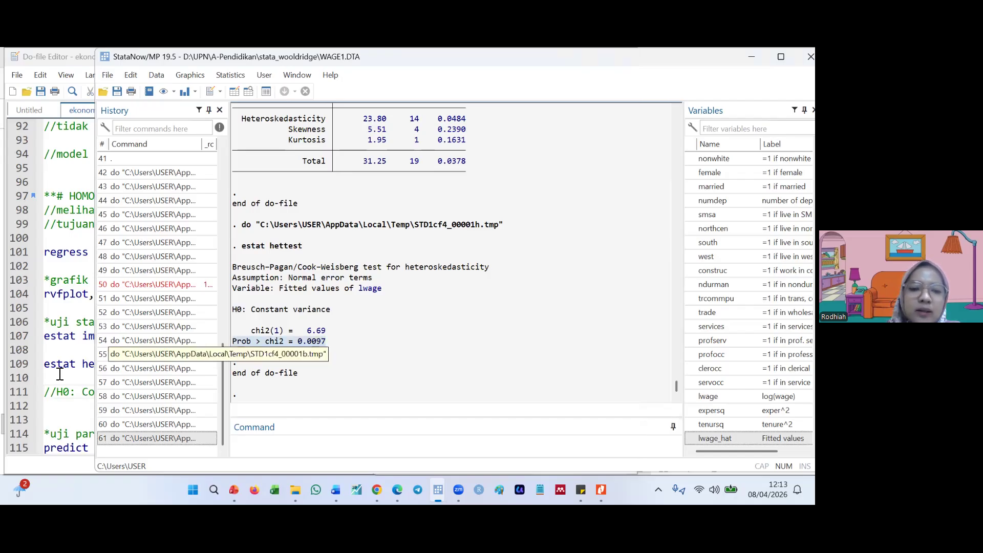
{"action": "left_click", "coordinate": [56, 392]}
{"action": "left_click", "coordinate": [222, 393]}
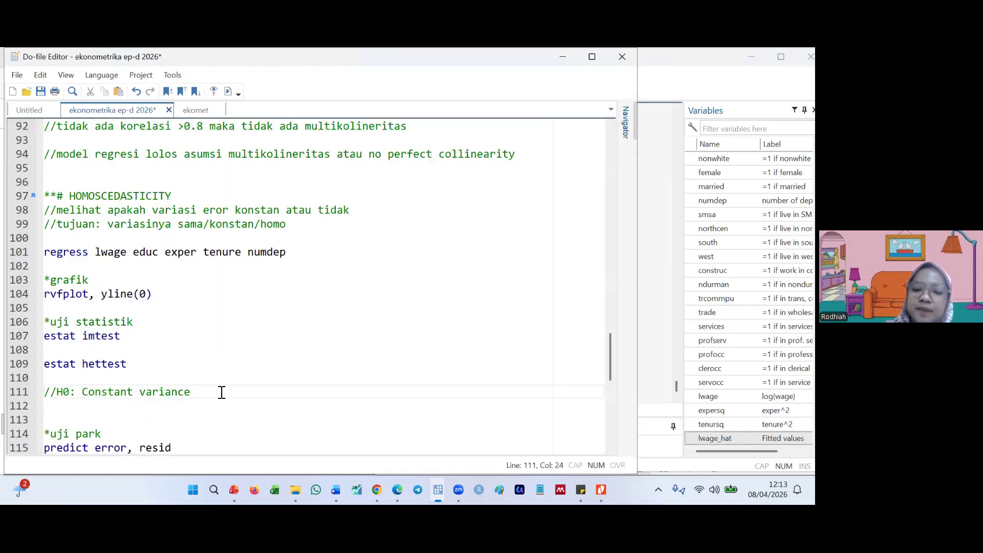
{"action": "key", "text": "Return"}
{"action": "type", "text": "//"}
{"action": "type", "text": "Prob > chi2 = 0.0097"}
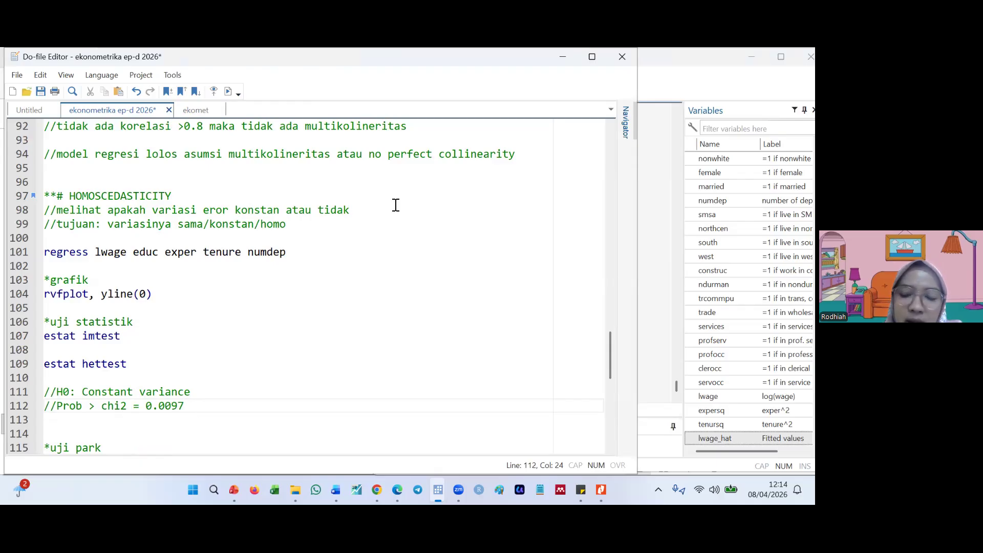
Extend the Prob > chi2 comment with "--> sig. --> H0 ditolak -->".
{"action": "type", "text": "--> s"}
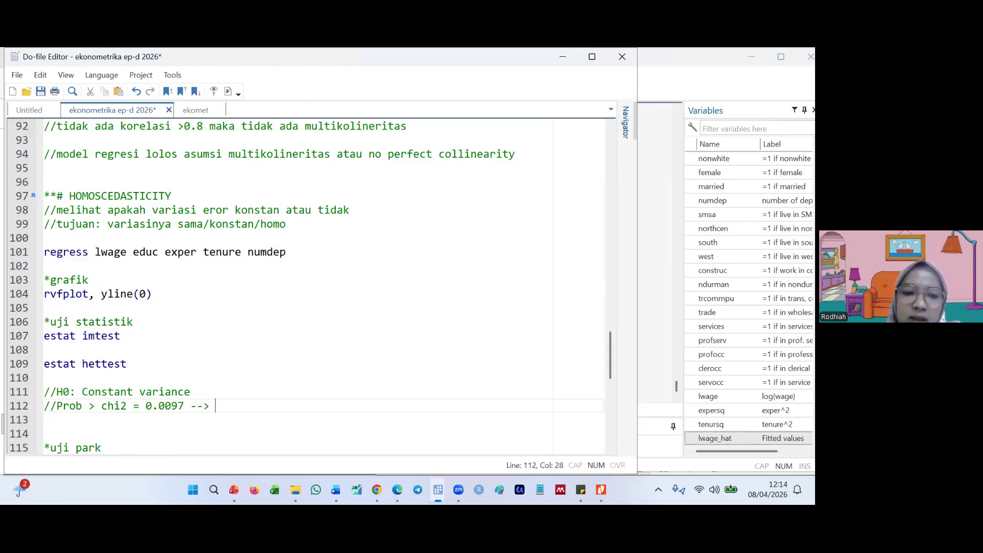
{"action": "type", "text": "ig."}
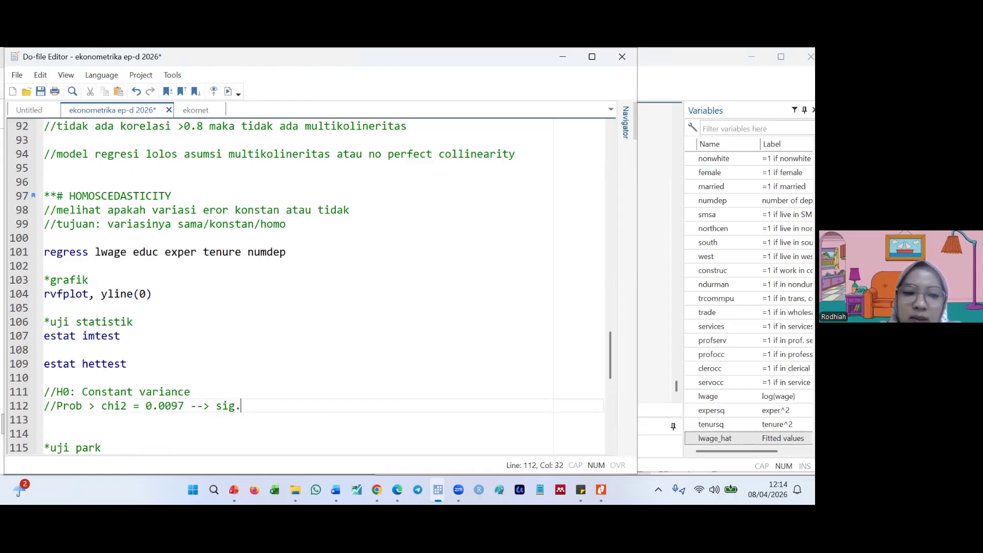
{"action": "type", "text": " --> H0 ditolak -->"}
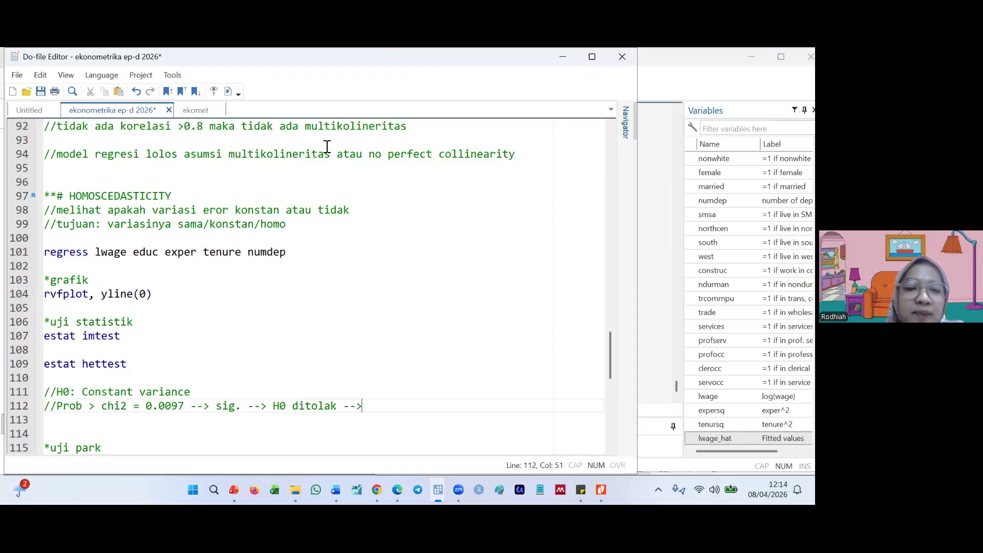
Complete the Prob > chi2 comment with the conclusion "variansi eror tidak konstan / ada isu heteroscedasticity".
{"action": "left_click_drag", "start_coordinate": [253, 226], "coordinate": [212, 226]}
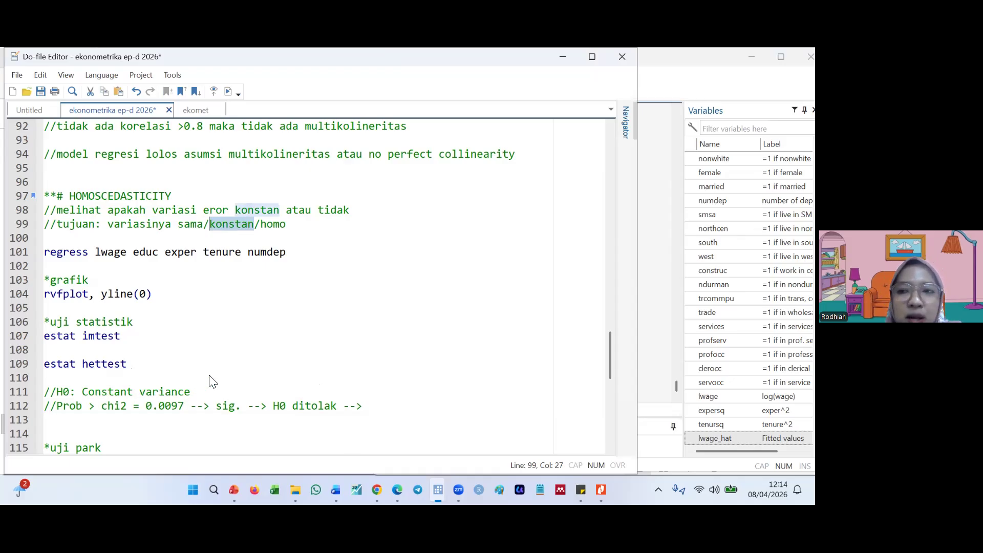
{"action": "left_click", "coordinate": [405, 406]}
{"action": "type", "text": "vari"}
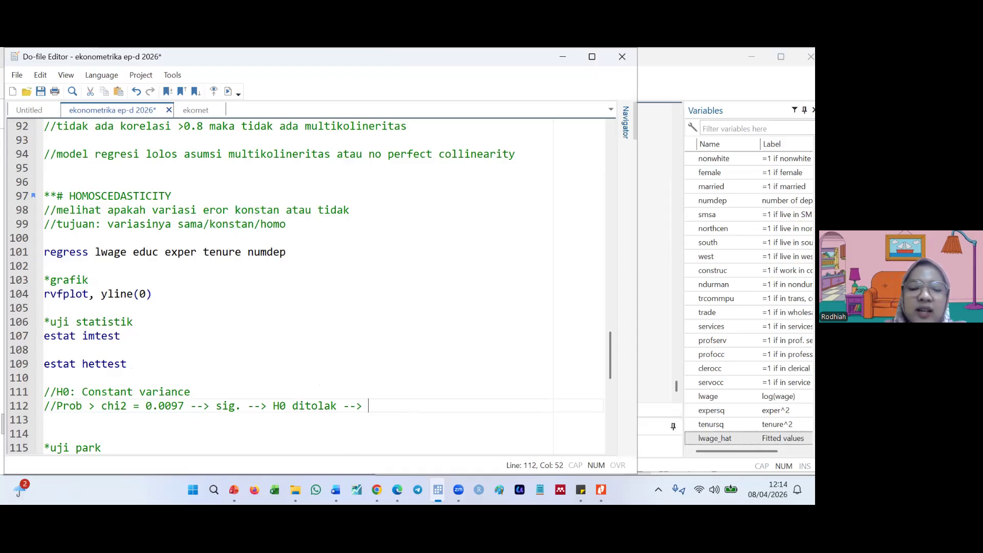
{"action": "type", "text": "ans"}
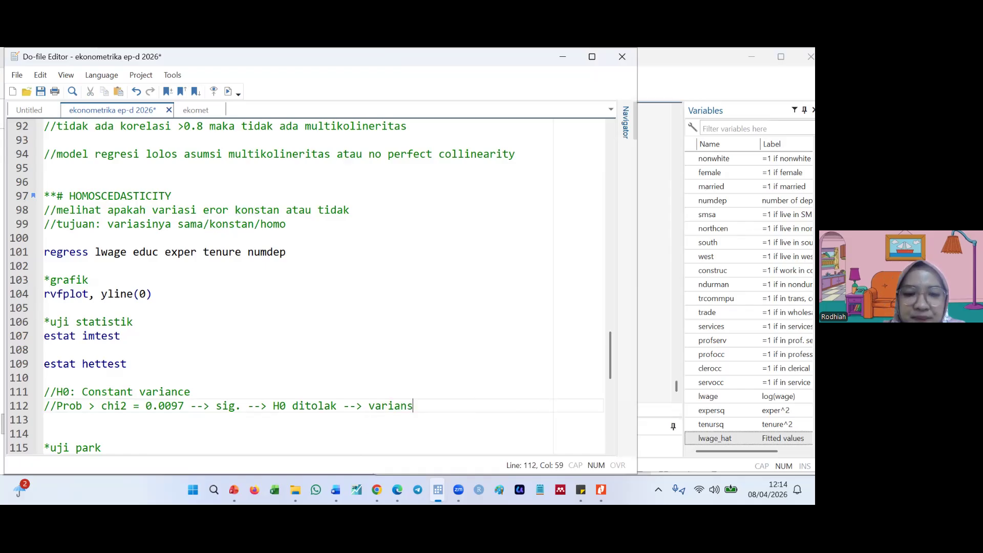
{"action": "type", "text": "i er"}
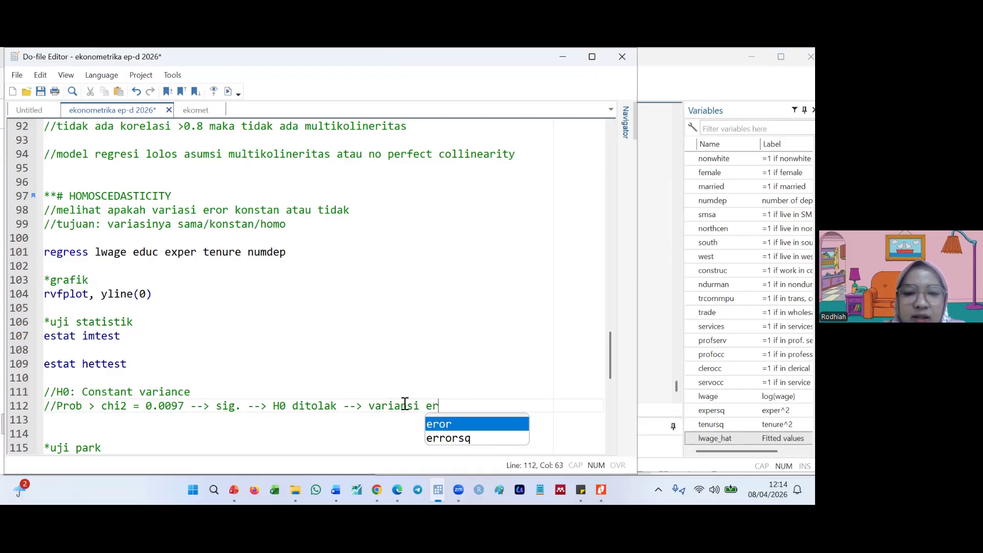
{"action": "type", "text": "or tidak konstan"}
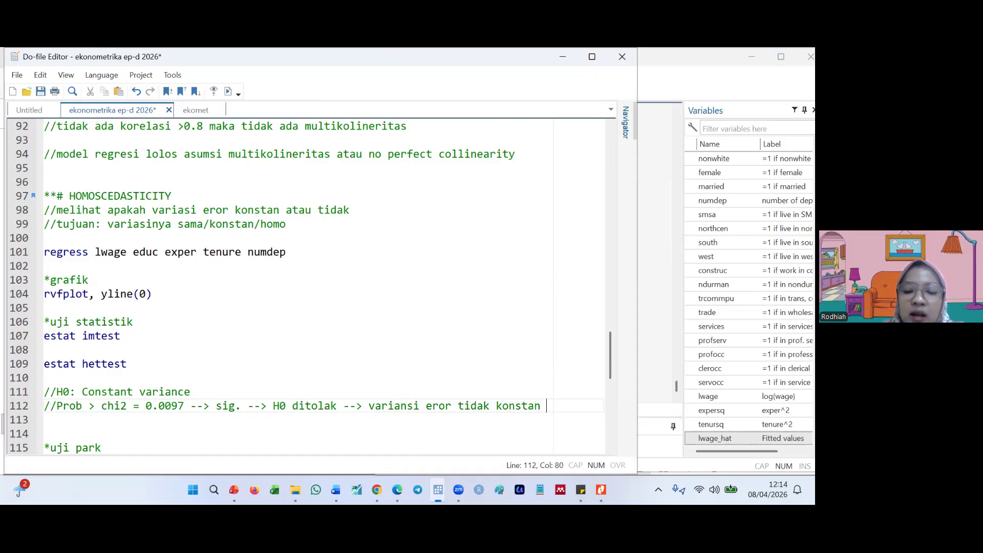
{"action": "type", "text": " / ada "}
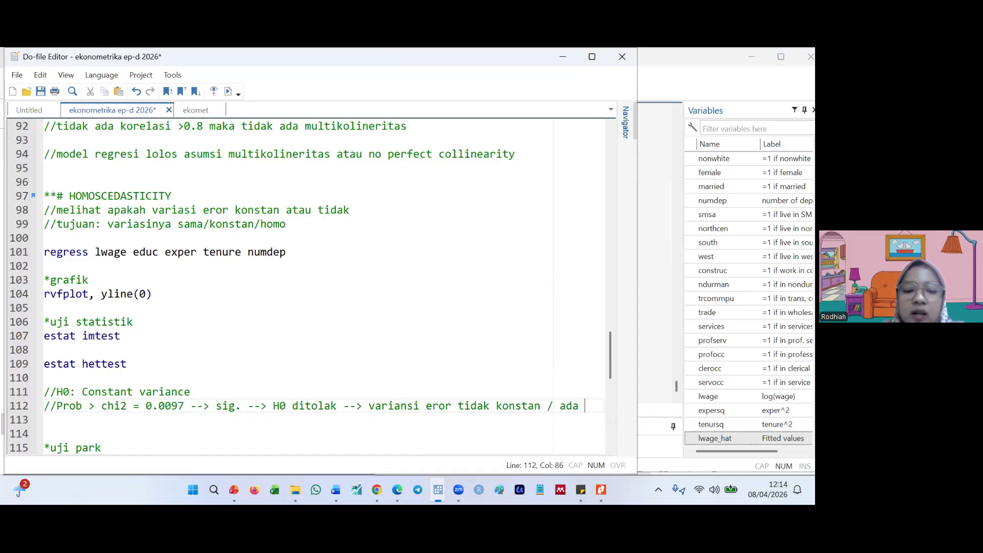
{"action": "type", "text": "isu heteroscedastic"}
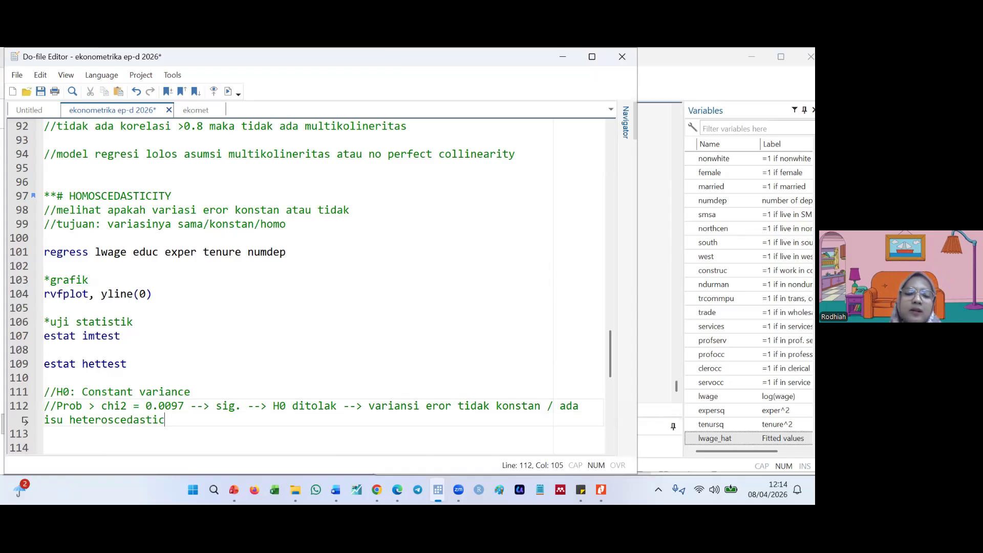
{"action": "type", "text": "ity"}
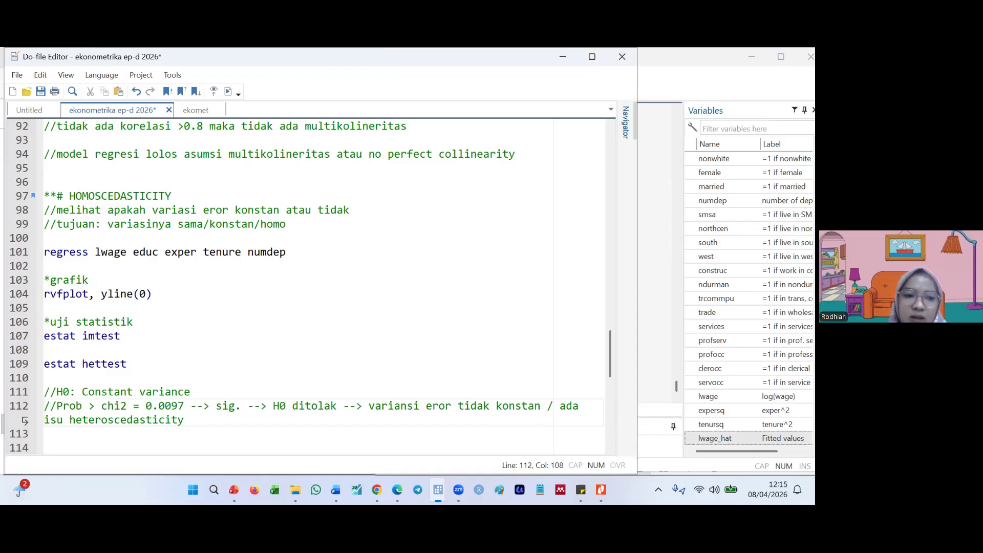
Add the comment "*remidi untuk heteroscedasticity" below the hettest conclusion, leaving a blank line between them.
{"action": "key", "text": "Return"}
{"action": "key", "text": "Return"}
{"action": "key", "text": "Return"}
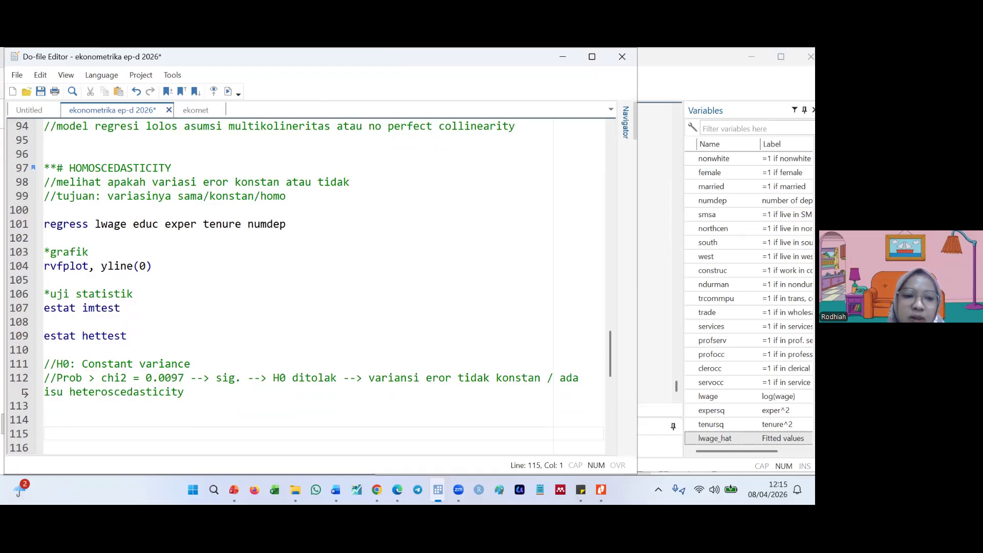
{"action": "key", "text": "Up"}
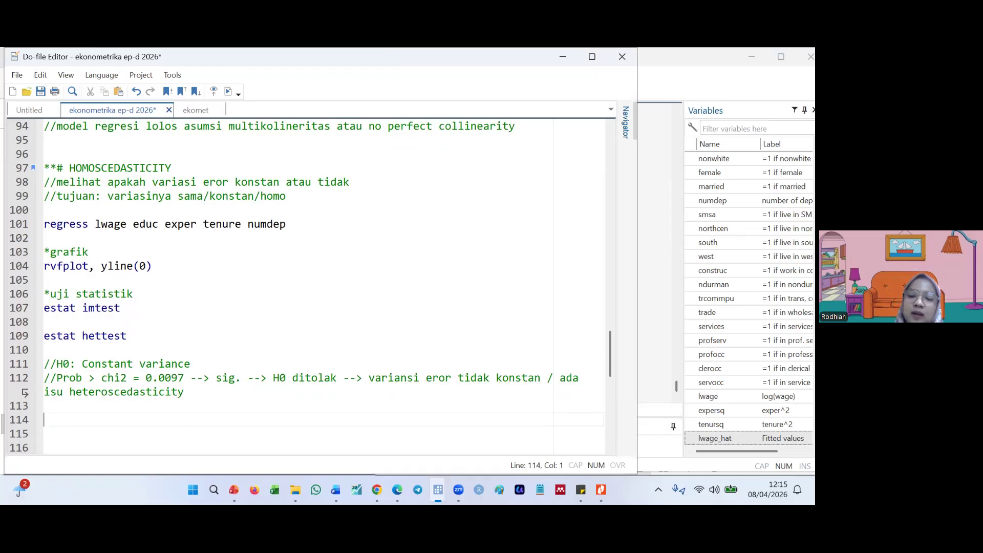
{"action": "type", "text": "*"}
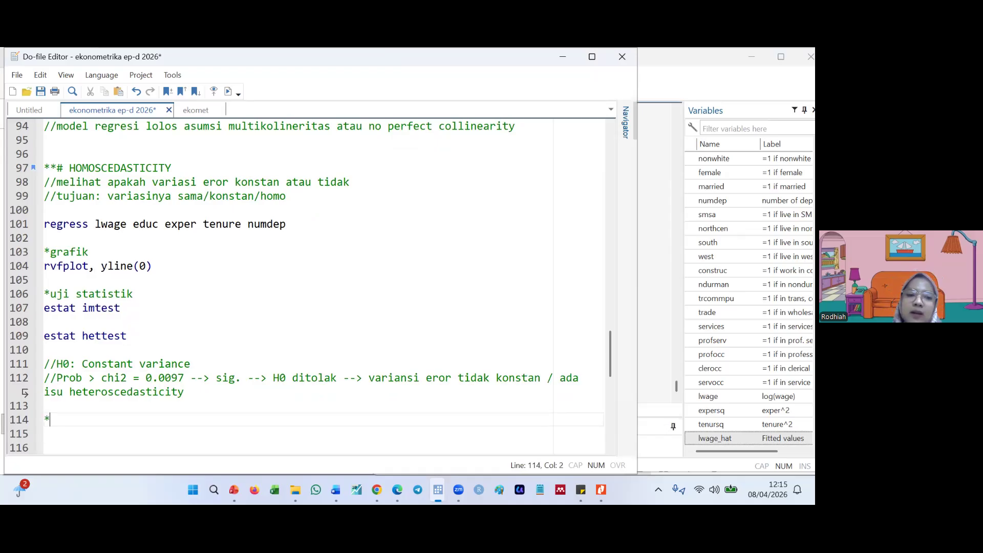
{"action": "type", "text": "remid"}
{"action": "key", "text": "BackSpace"}
{"action": "type", "text": "di untuk "}
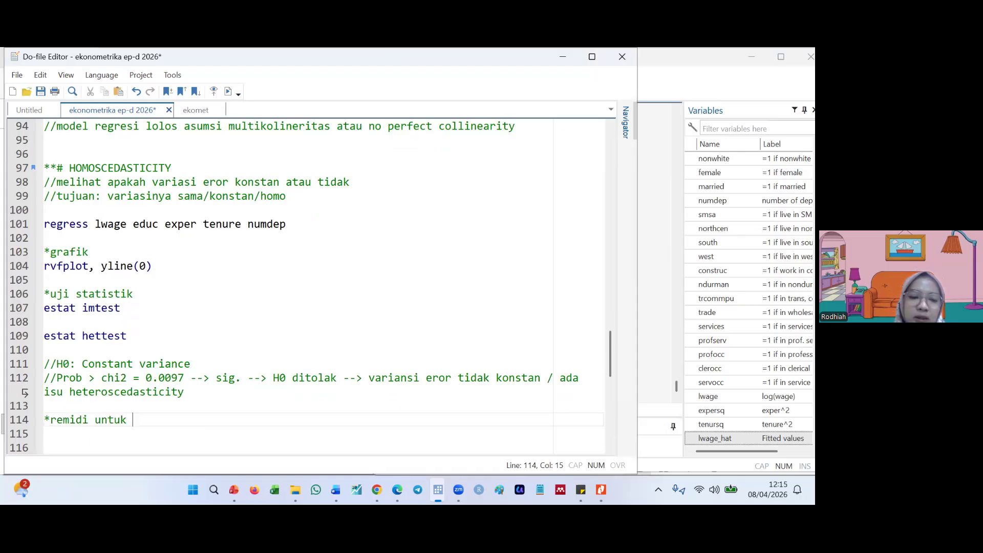
{"action": "type", "text": "heteroscedasticity"}
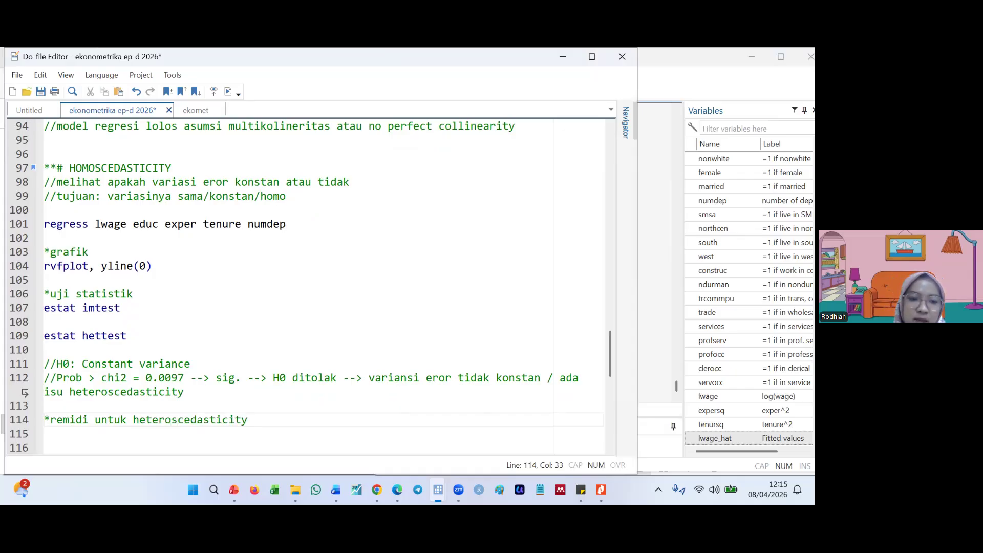
Add the comment "*robust standar error" under the remedy heading and start a new line below it.
{"action": "key", "text": "Return"}
{"action": "type", "text": "*"}
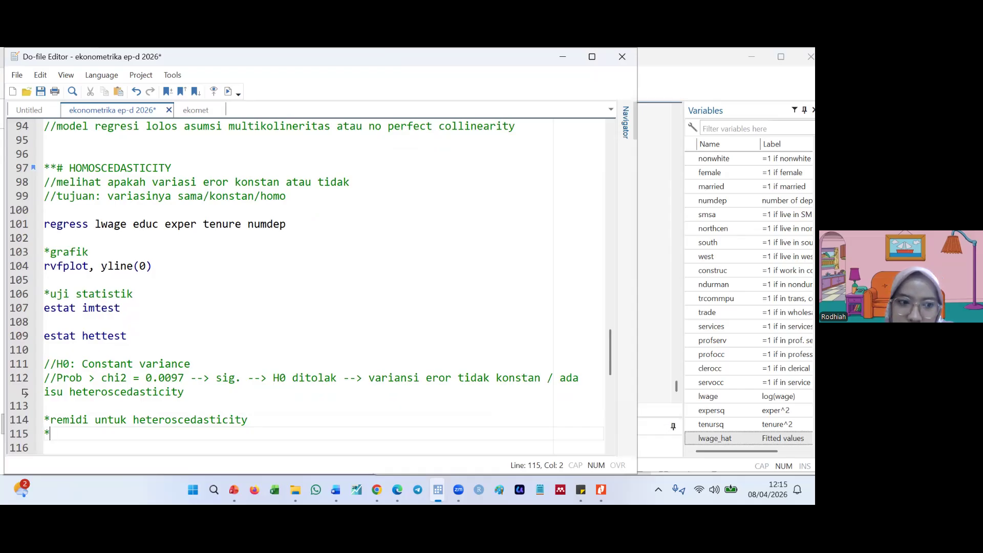
{"action": "type", "text": "robust"}
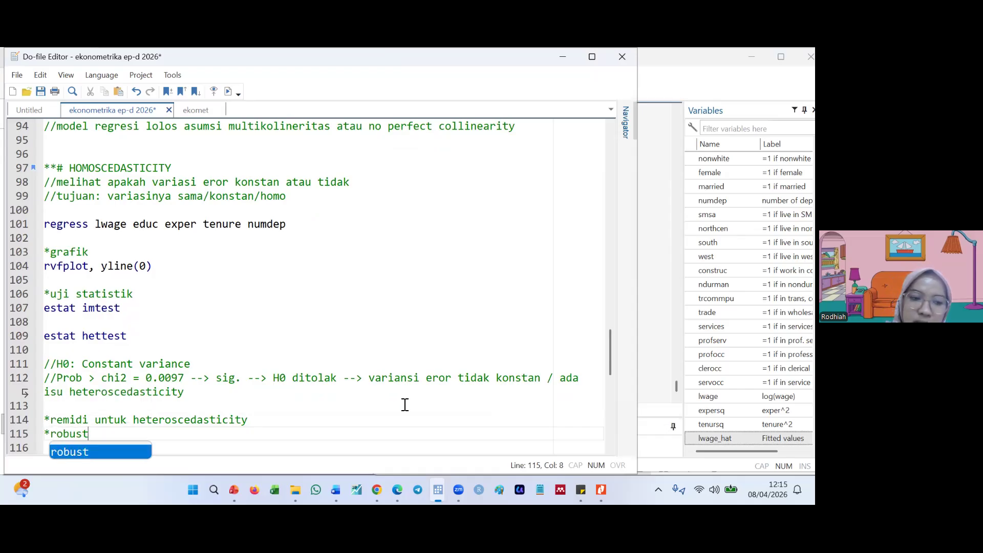
{"action": "type", "text": " standar e"}
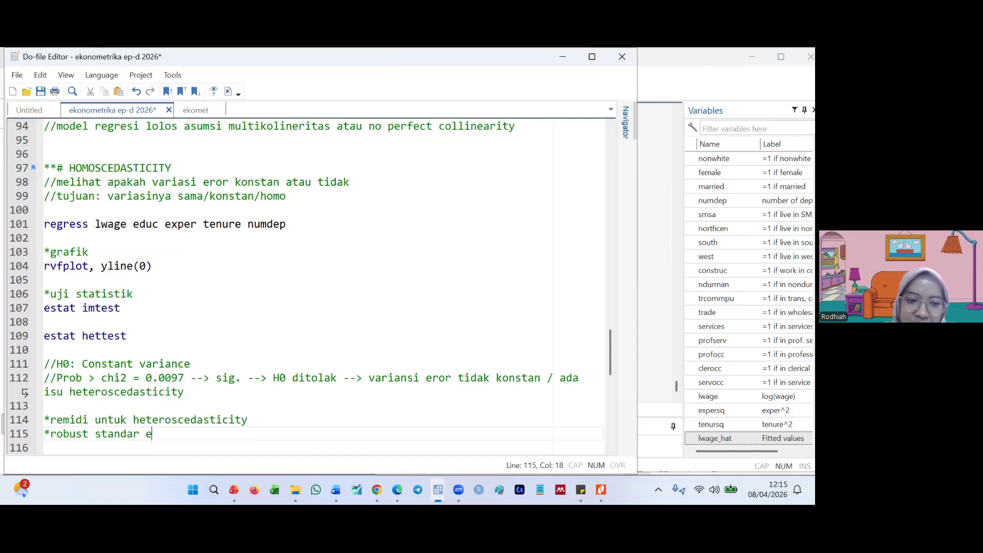
{"action": "type", "text": "rrorsq"}
{"action": "key", "text": "BackSpace"}
{"action": "key", "text": "BackSpace"}
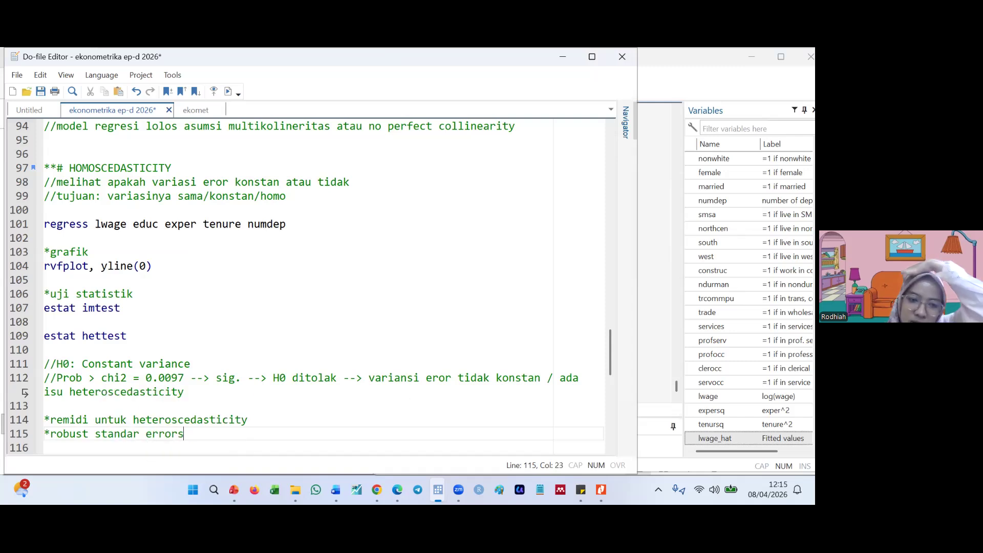
{"action": "key", "text": "Return"}
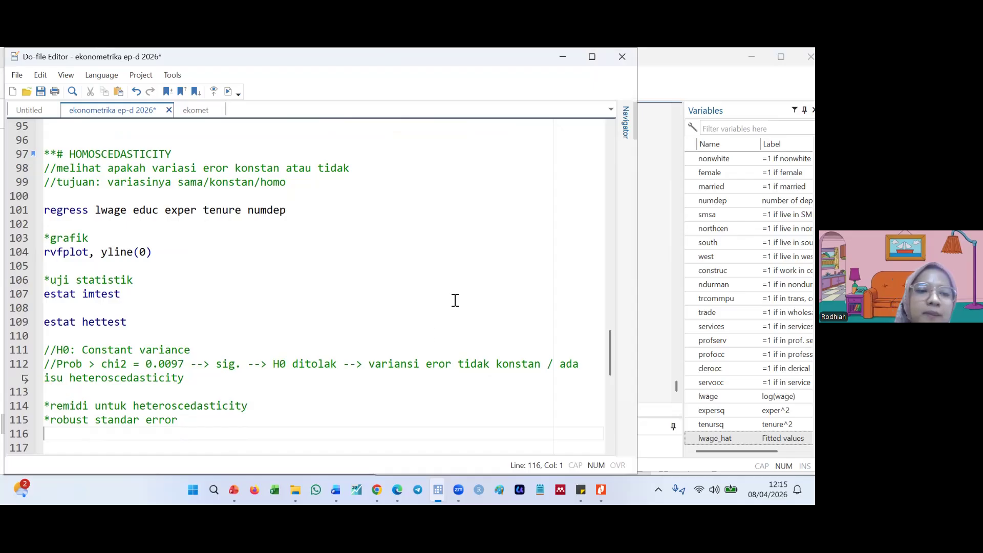
Copy the "regress lwage educ exper tenure numdep" line under the robust comment and append the option ", vce(robust)".
{"action": "left_click", "coordinate": [20, 214]}
{"action": "key", "text": "ctrl+c"}
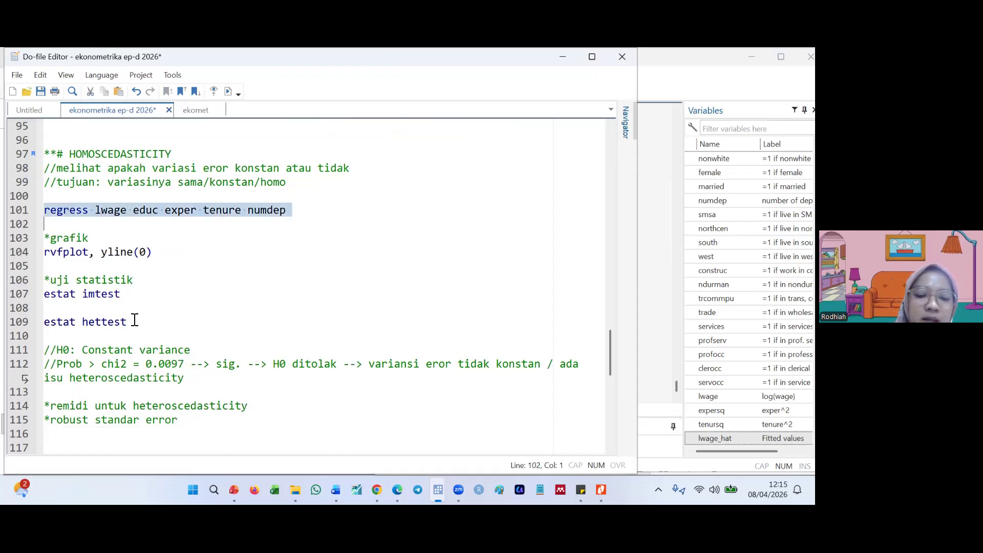
{"action": "left_click", "coordinate": [104, 433]}
{"action": "key", "text": "ctrl+v"}
{"action": "left_click", "coordinate": [297, 425]}
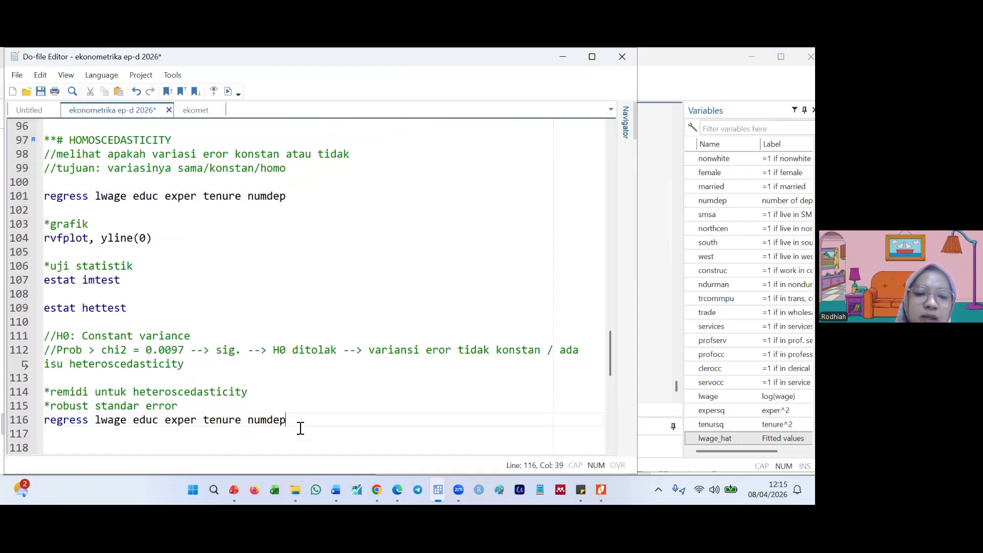
{"action": "type", "text": ", vce"}
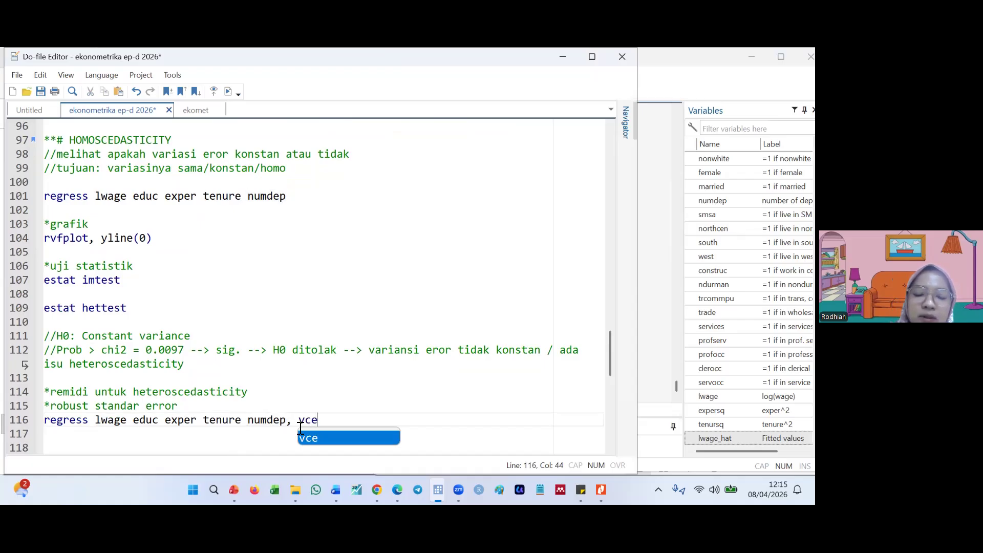
{"action": "type", "text": "(robust"}
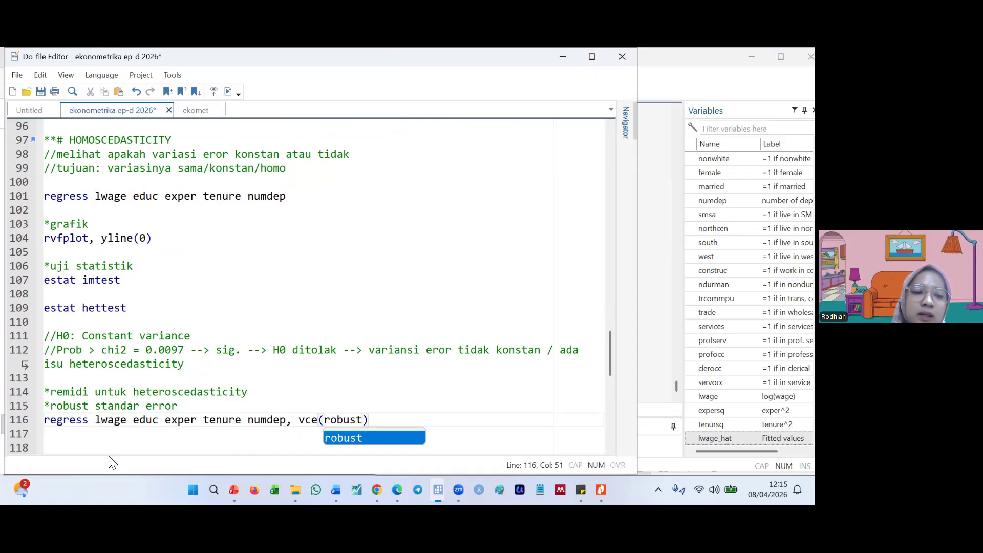
Run only the regress line with vce(robust) and highlight the word "Robust" above the standard errors in its output.
{"action": "key", "text": "ctrl+l"}
{"action": "key", "text": "ctrl+d"}
{"action": "left_click", "coordinate": [662, 294]}
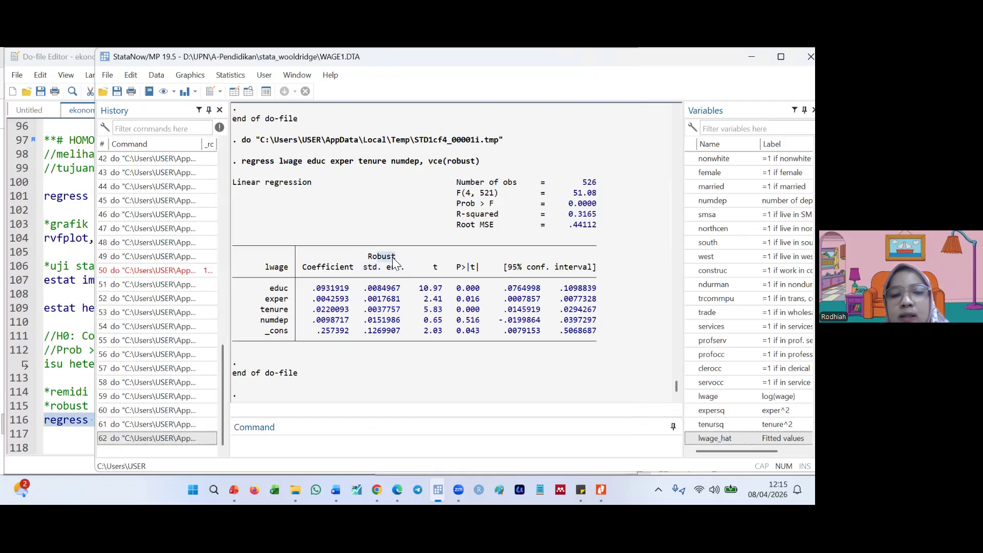
{"action": "left_click_drag", "start_coordinate": [369, 257], "coordinate": [395, 259]}
Compare the robust regression output with the earlier results higher up in the results log.
{"action": "scroll", "coordinate": [502, 275], "scroll_direction": "up", "scroll_amount": 10}
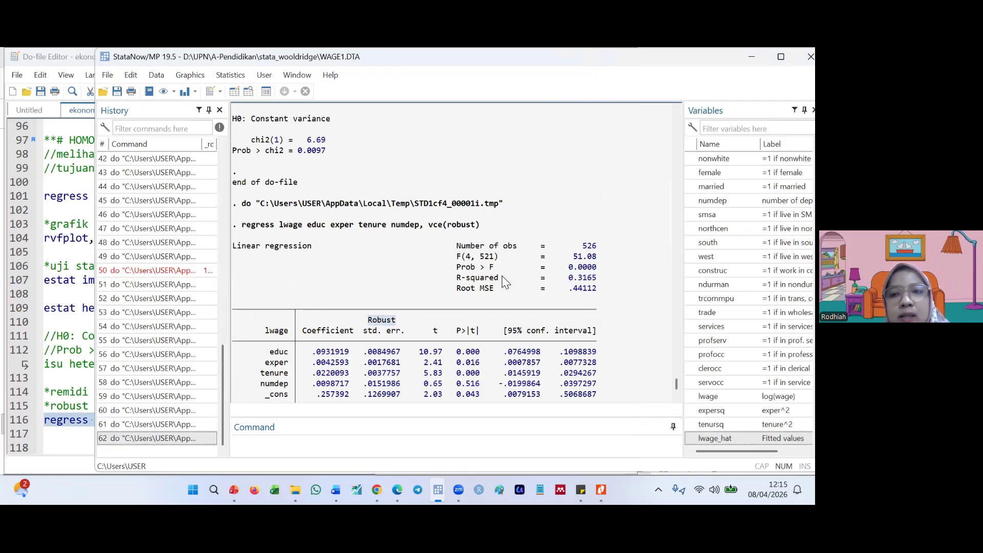
{"action": "scroll", "coordinate": [502, 276], "scroll_direction": "up", "scroll_amount": 10}
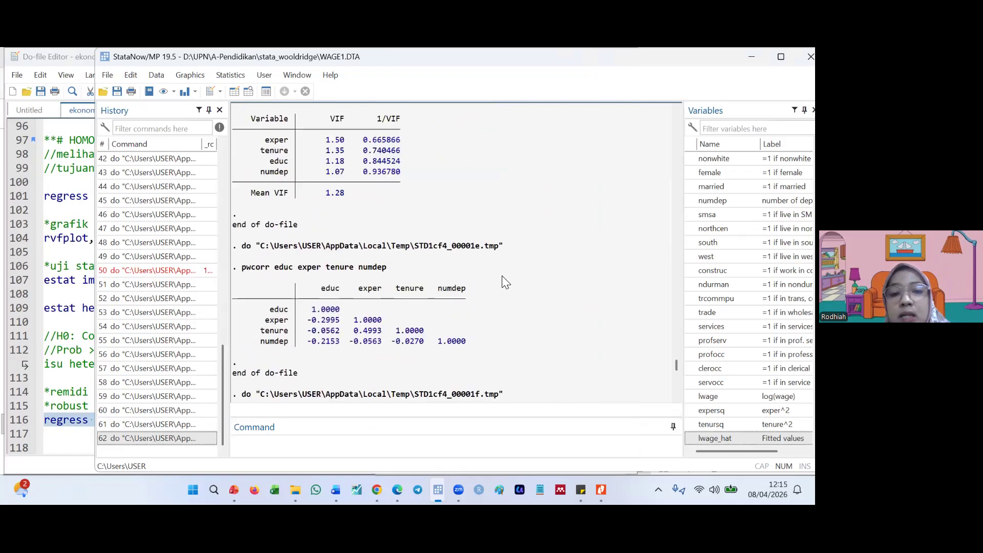
{"action": "scroll", "coordinate": [516, 311], "scroll_direction": "down", "scroll_amount": 15}
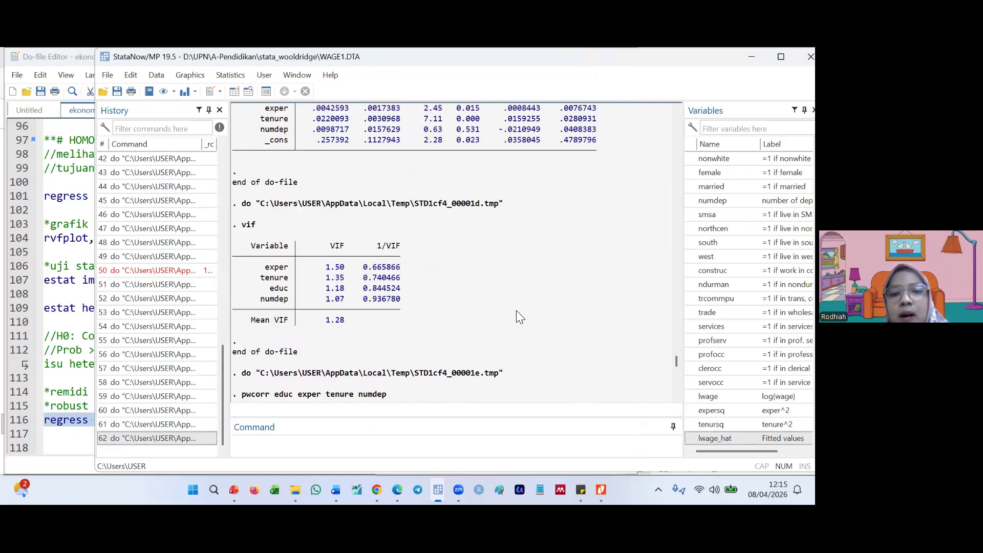
{"action": "scroll", "coordinate": [524, 323], "scroll_direction": "down", "scroll_amount": 3}
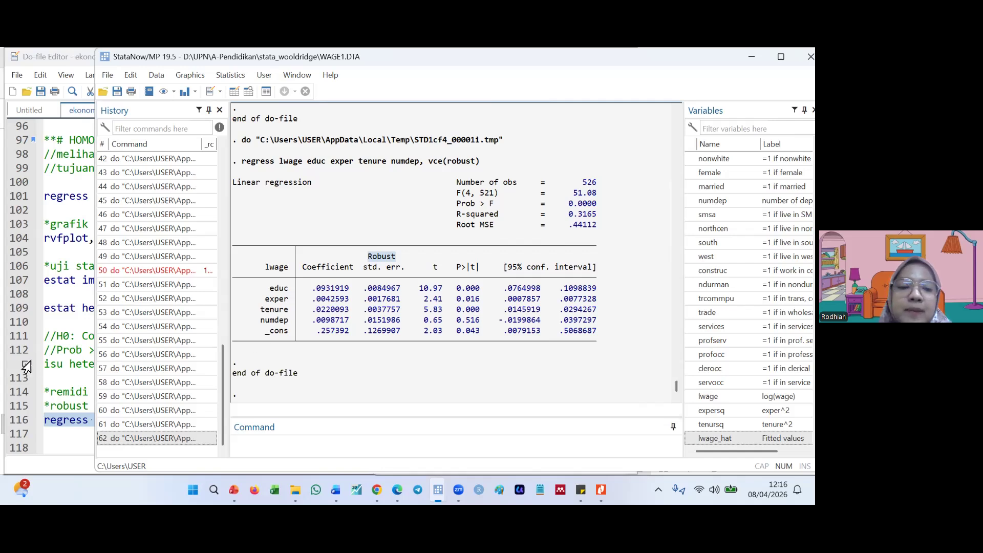
Add the comment "*regresi weighted least square (wls)" below the robust regression line in the do-file, leaving a blank line between them.
{"action": "left_click", "coordinate": [77, 401]}
{"action": "left_click", "coordinate": [404, 422]}
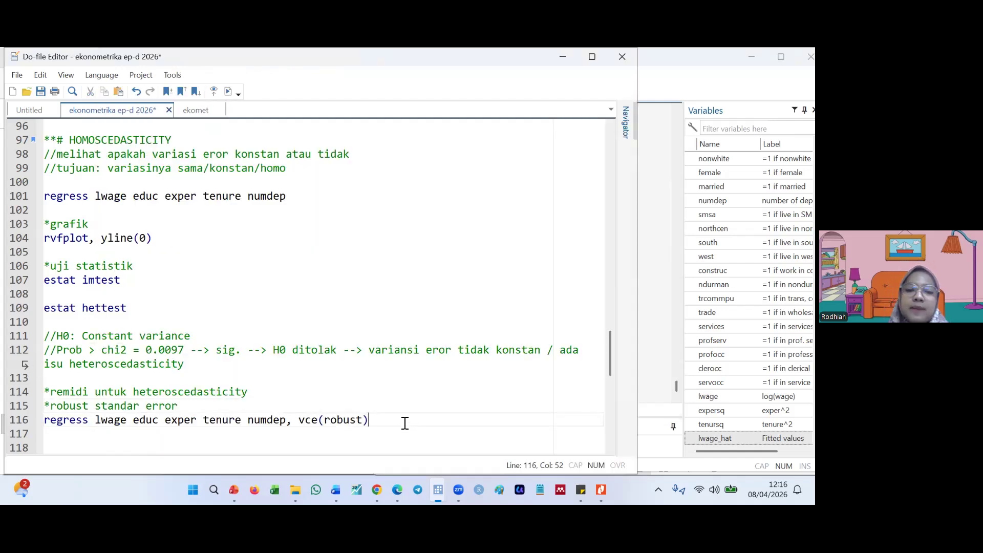
{"action": "key", "text": "Return"}
{"action": "key", "text": "Return"}
{"action": "key", "text": "Return"}
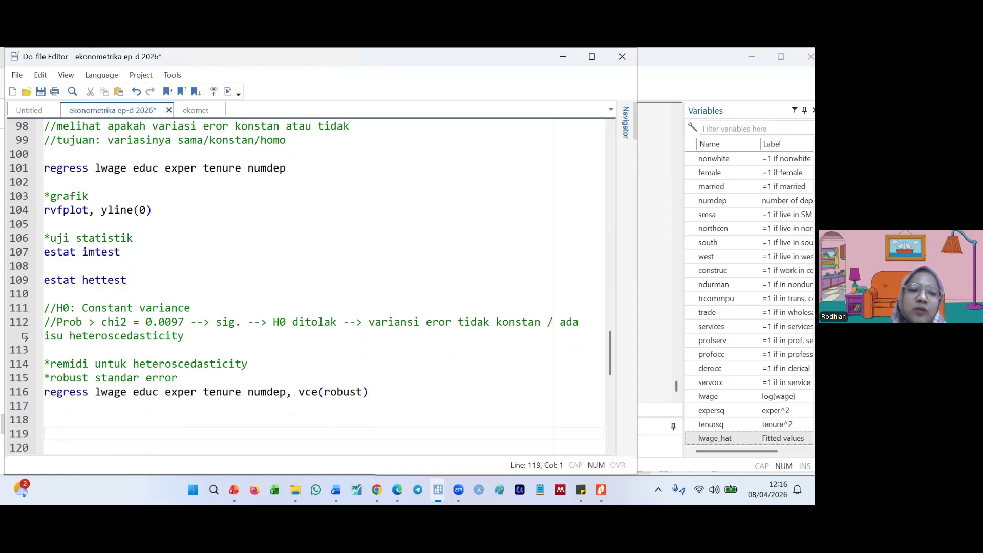
{"action": "key", "text": "Up"}
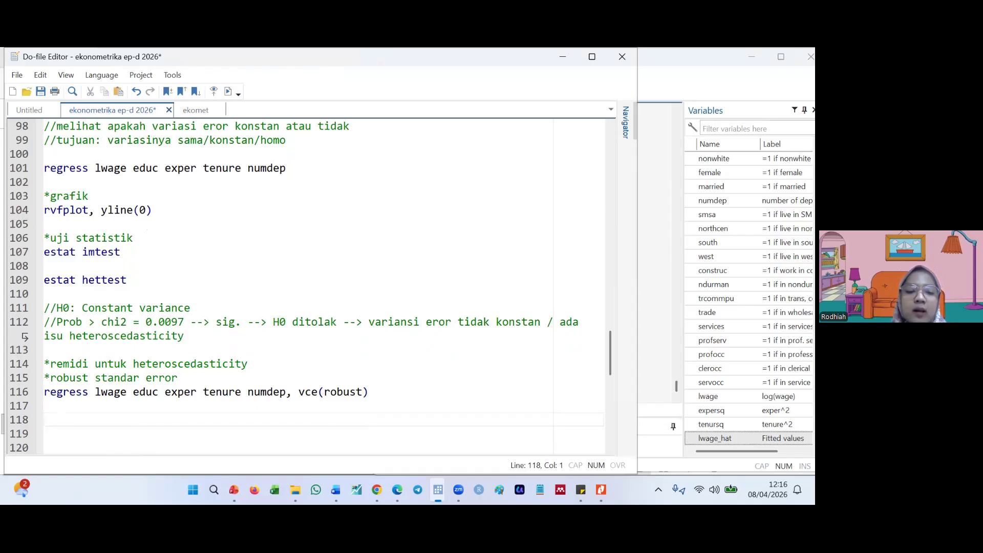
{"action": "type", "text": "*reg"}
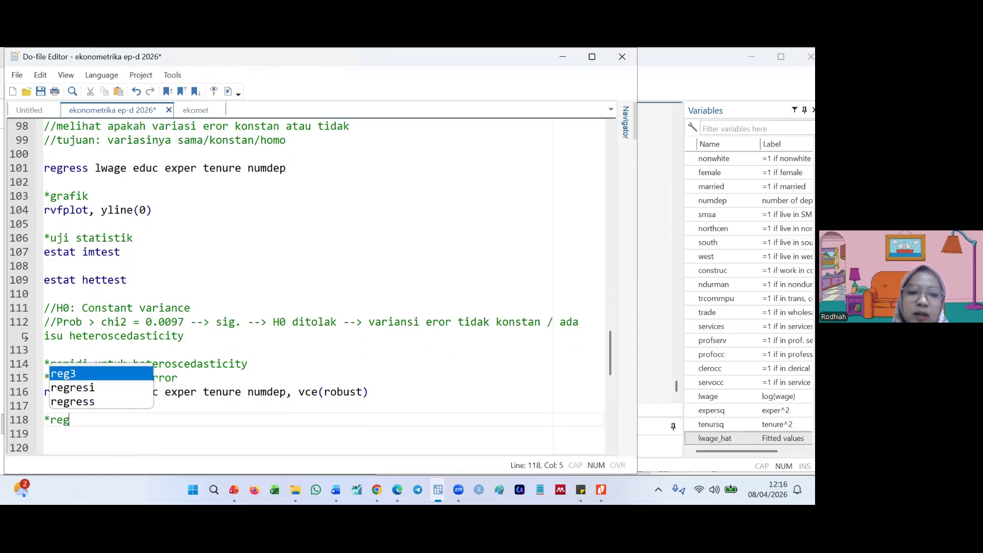
{"action": "type", "text": "resi w"}
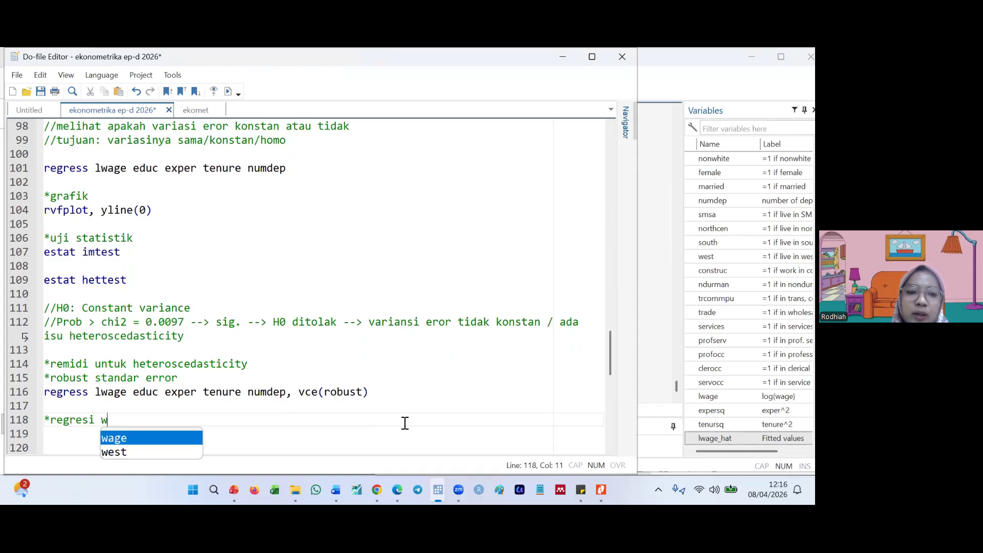
{"action": "type", "text": "eigh"}
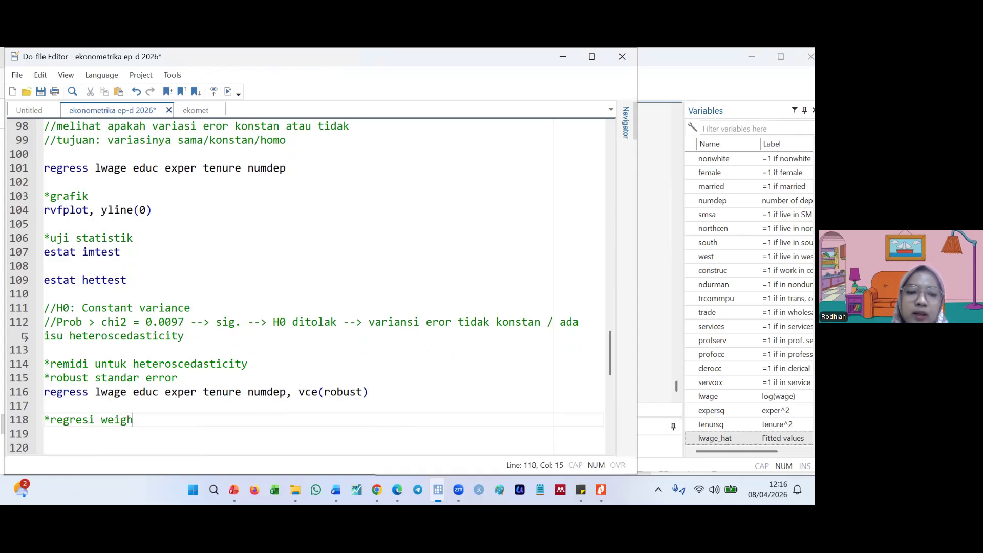
{"action": "type", "text": "ted lea"}
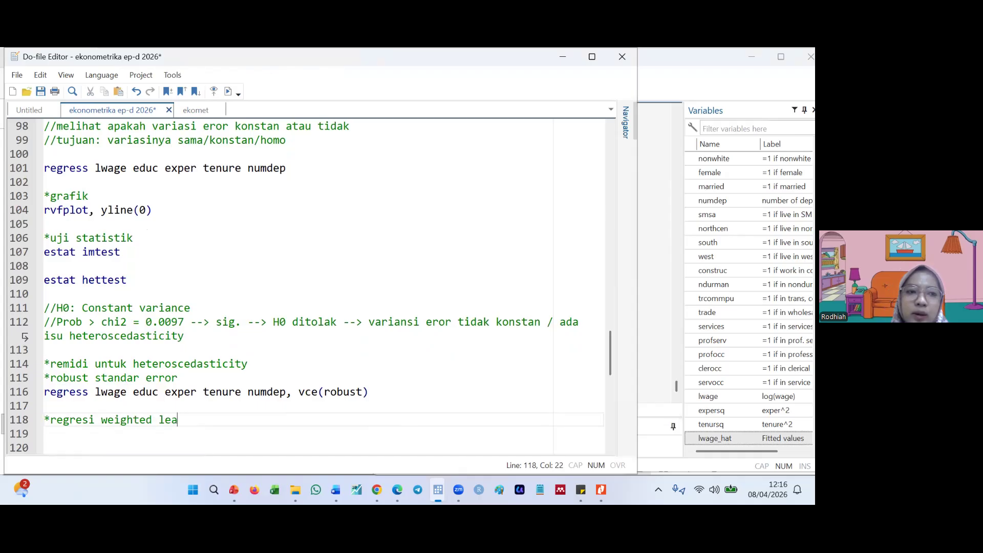
{"action": "type", "text": "st sq"}
{"action": "type", "text": "(wls"}
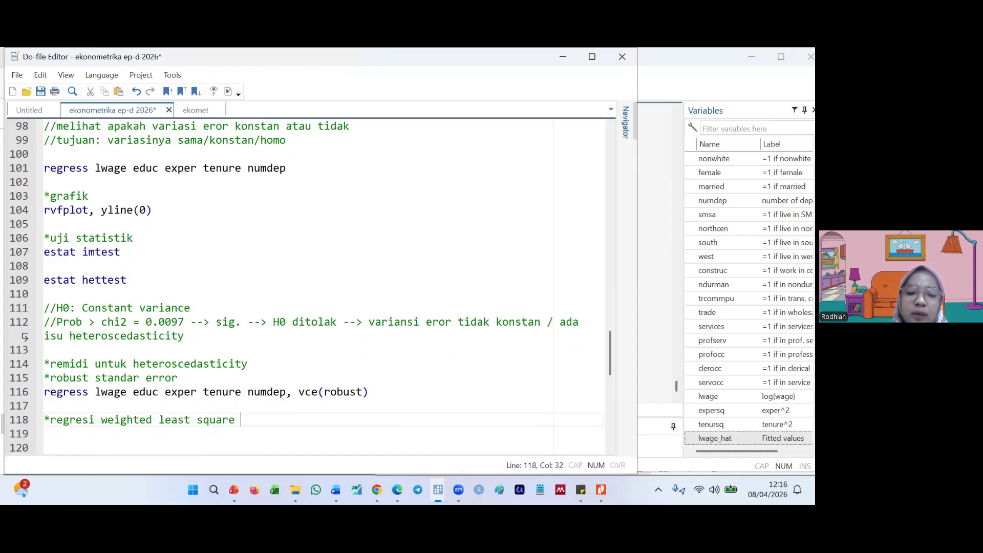
Enter "regwls lwage educ exper tenure numdep" under the WLS comment, reusing the earlier regress line, and run only that line.
{"action": "left_click", "coordinate": [45, 434]}
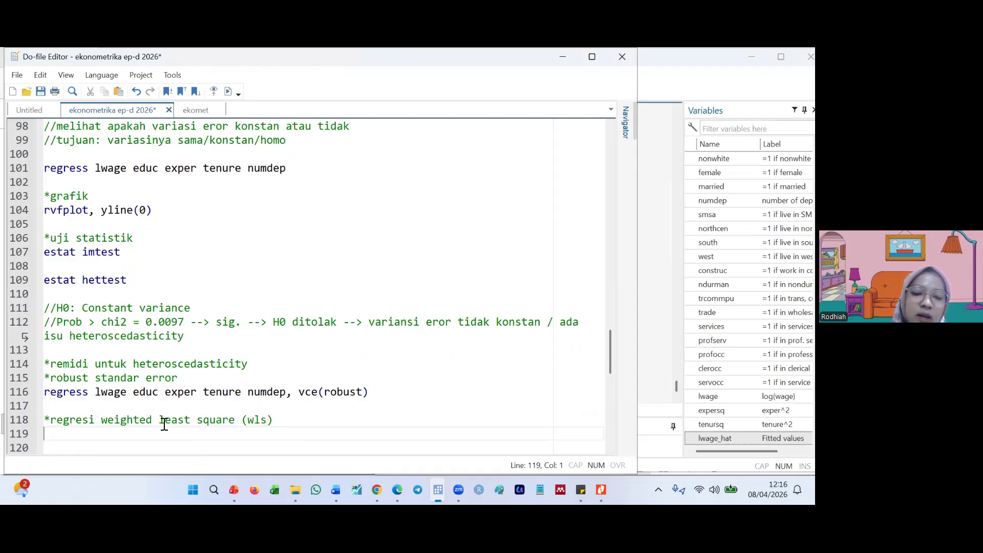
{"action": "type", "text": "regress lwage educ exper tenure numdep"}
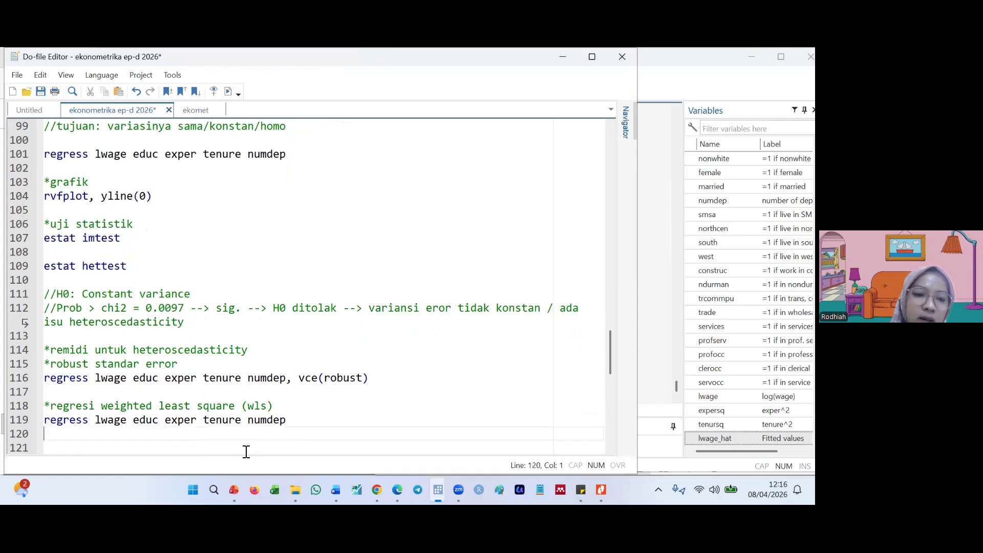
{"action": "left_click_drag", "start_coordinate": [88, 421], "coordinate": [65, 420]}
{"action": "type", "text": "wls"}
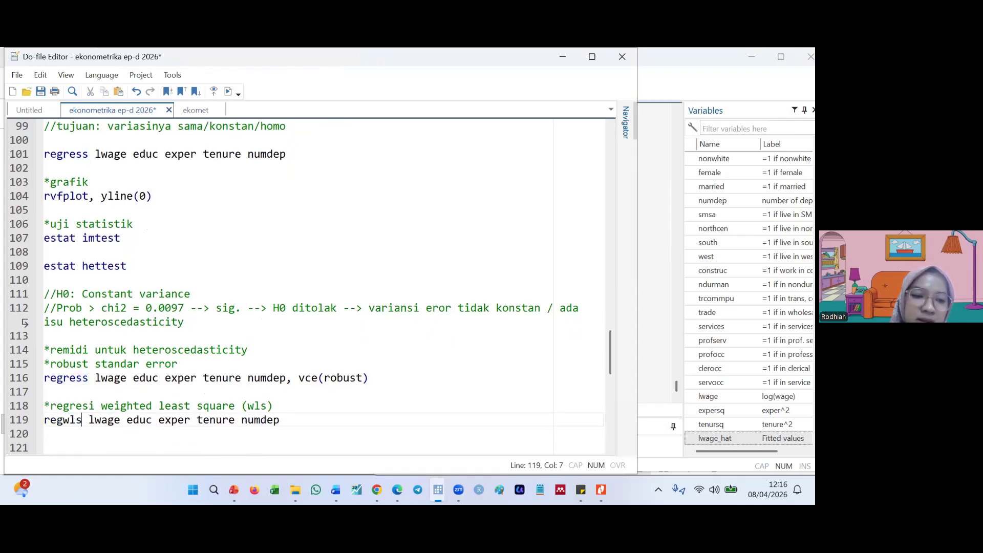
{"action": "key", "text": "Home"}
{"action": "key", "text": "shift+End"}
{"action": "key", "text": "ctrl+d"}
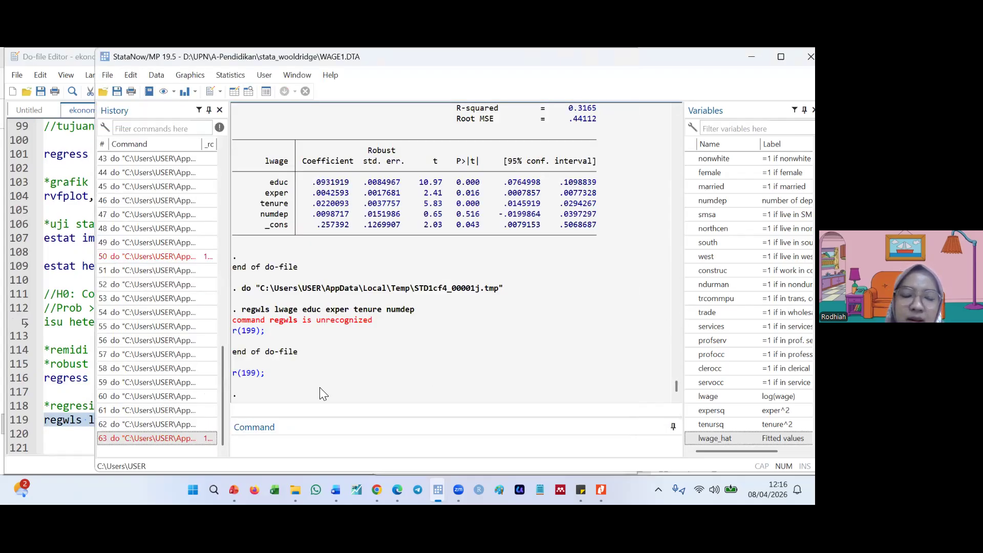
Look up regwls with the help command and install the regwls package from the Boston College archive (fmwww.bc.edu).
{"action": "left_click", "coordinate": [267, 445]}
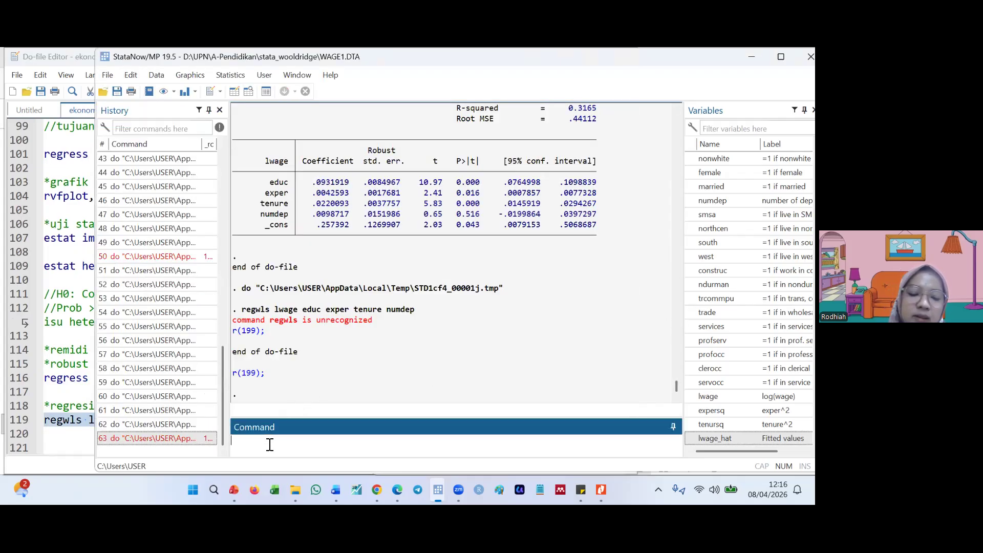
{"action": "type", "text": "help regwls"}
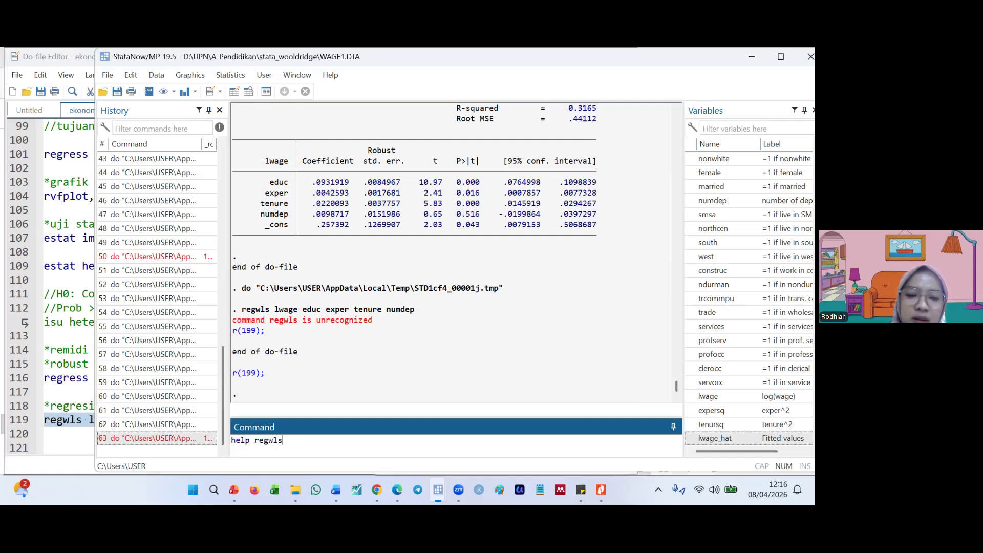
{"action": "key", "text": "Return"}
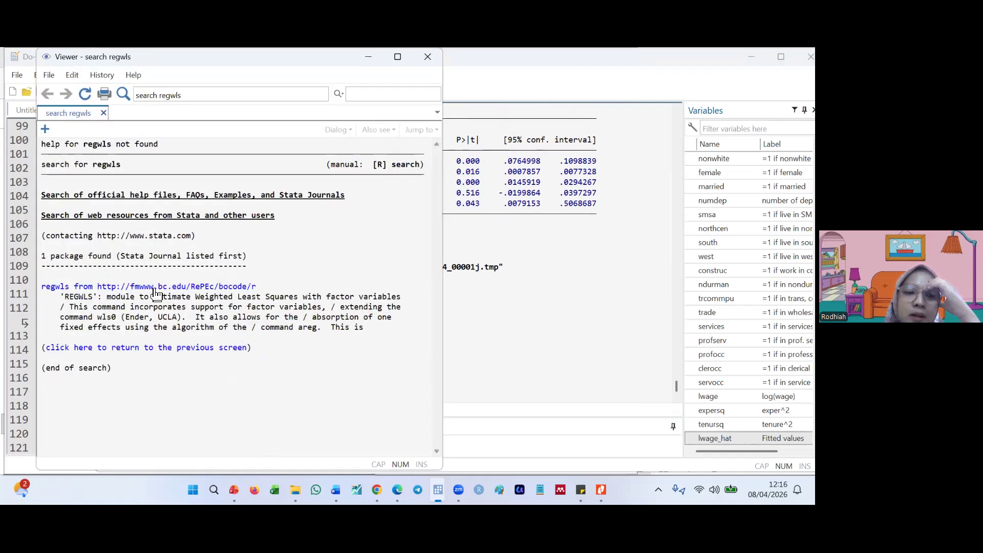
{"action": "left_click", "coordinate": [156, 287]}
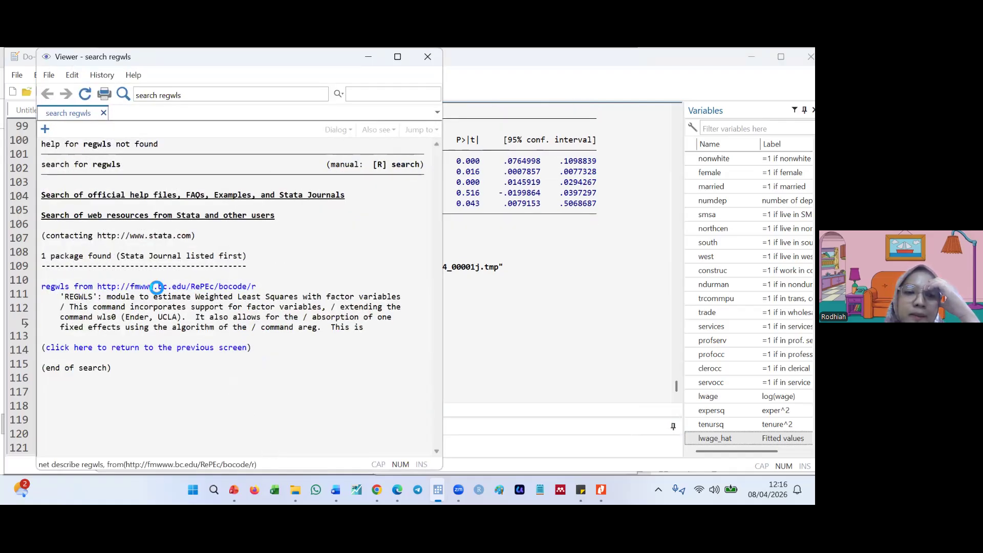
{"action": "scroll", "coordinate": [306, 318], "scroll_direction": "down", "scroll_amount": 2}
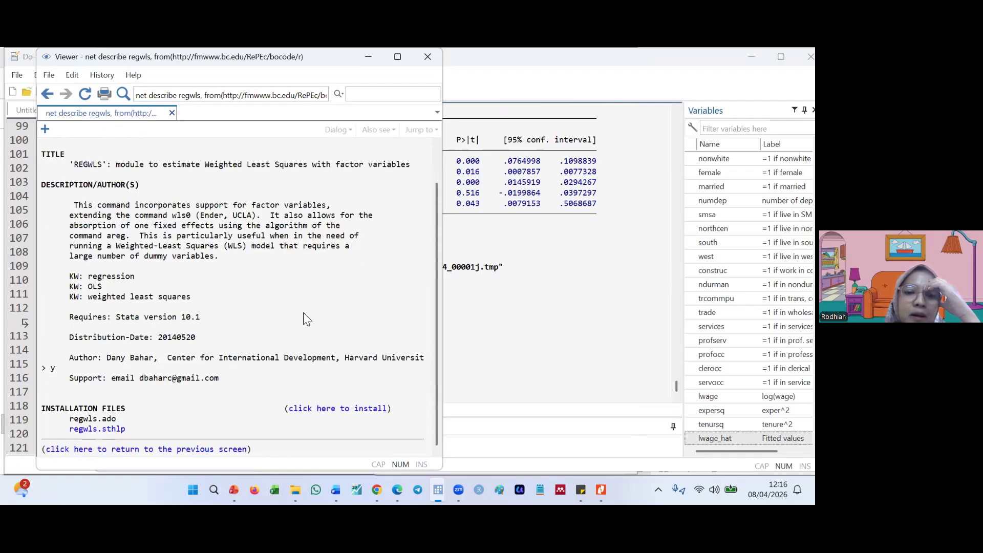
{"action": "left_click", "coordinate": [325, 409]}
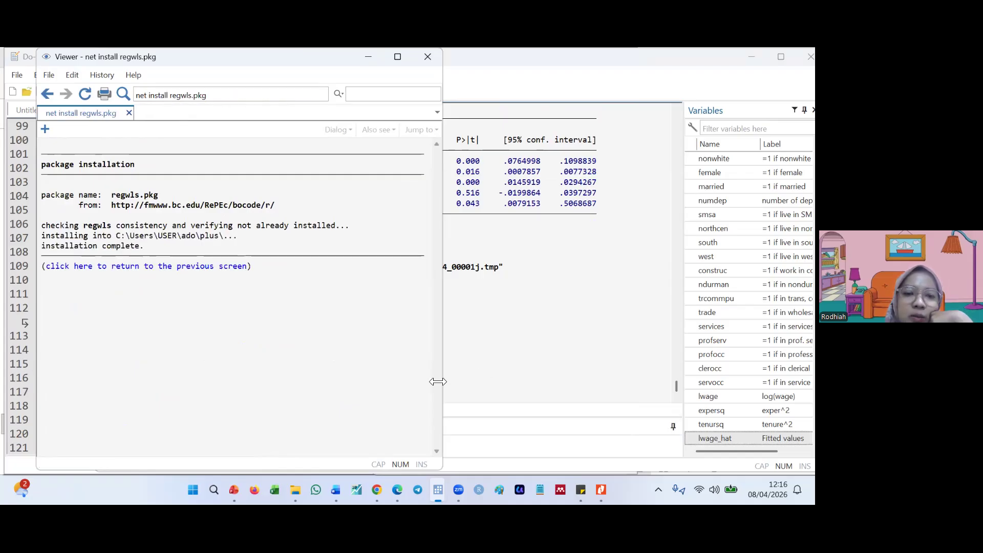
Run only the "regwls lwage educ exper tenure numdep" line of the do-file again.
{"action": "left_click", "coordinate": [24, 397]}
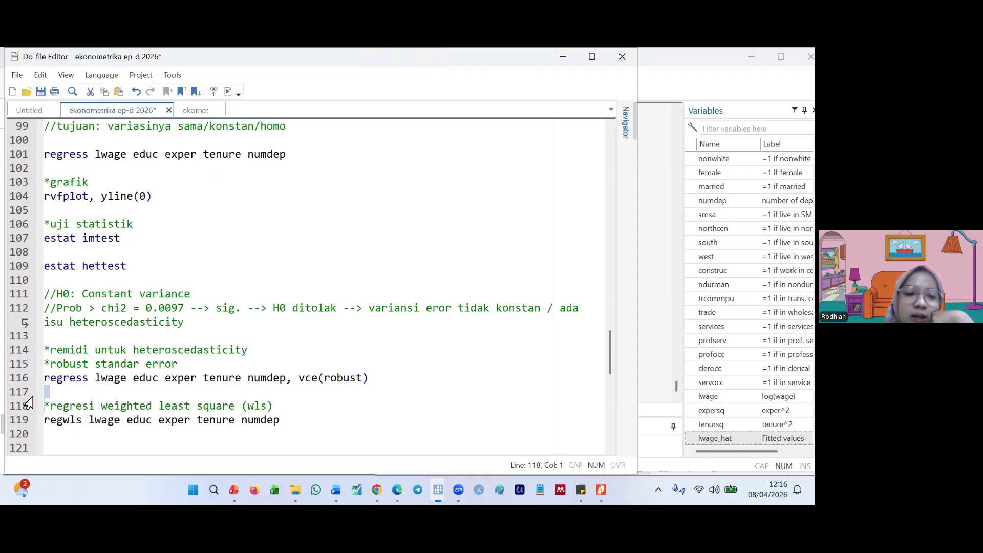
{"action": "key", "text": "Down"}
{"action": "key", "text": "shift+Down"}
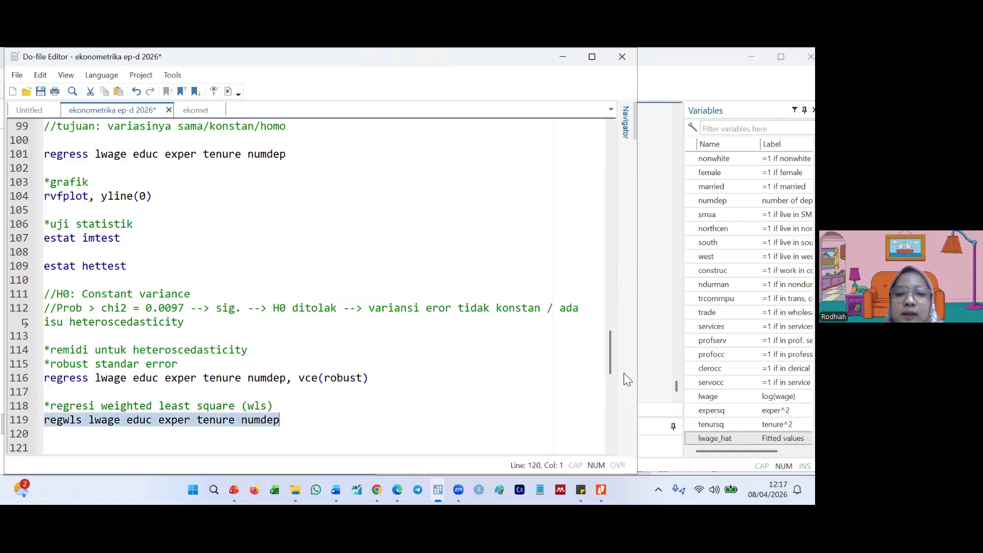
{"action": "key", "text": "ctrl+d"}
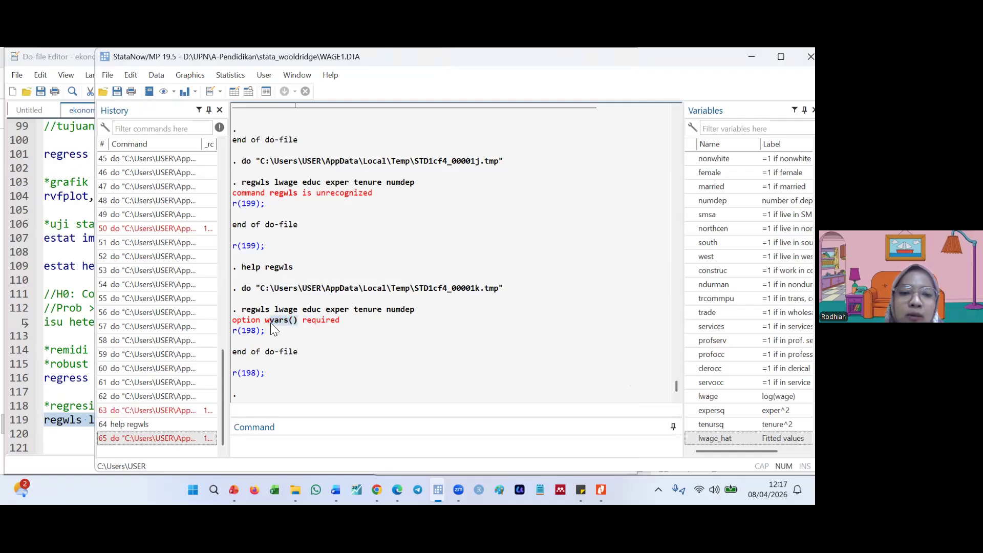
Append the option ", wvars(educ)" to the regwls line and run that line.
{"action": "left_click", "coordinate": [78, 433]}
{"action": "left_click", "coordinate": [282, 421]}
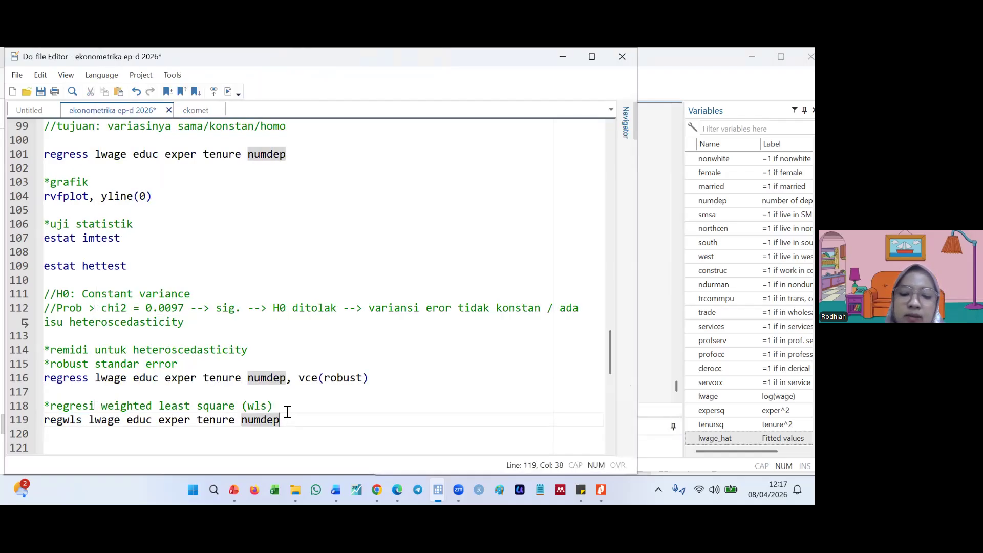
{"action": "type", "text": ", wvars()"}
{"action": "left_click", "coordinate": [330, 419]}
{"action": "type", "text": "educ"}
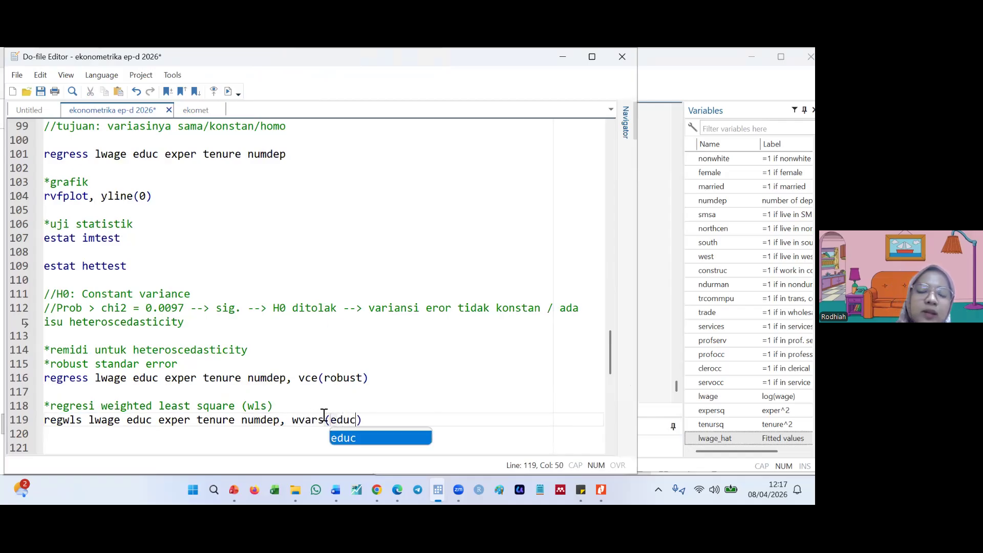
{"action": "triple_click", "coordinate": [155, 418]}
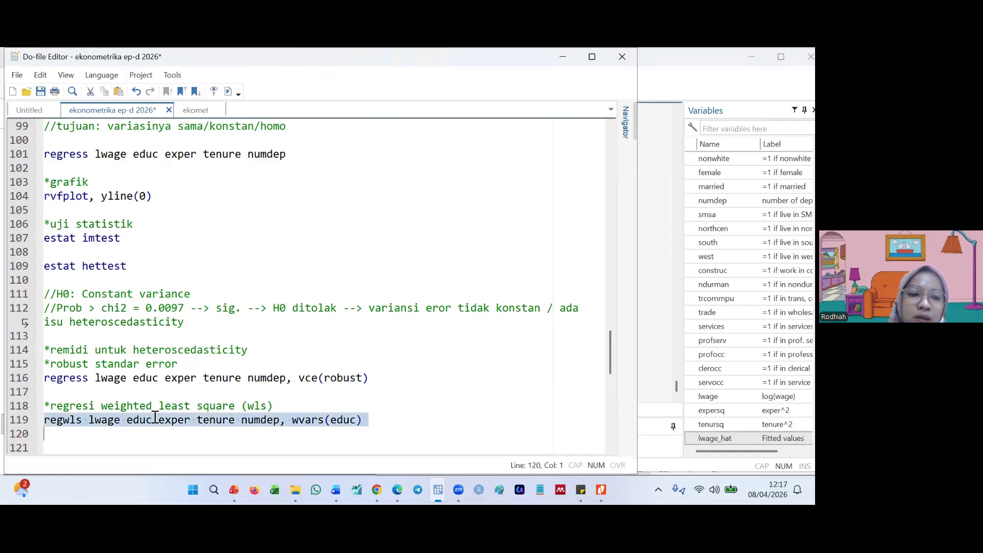
{"action": "key", "text": "ctrl+d"}
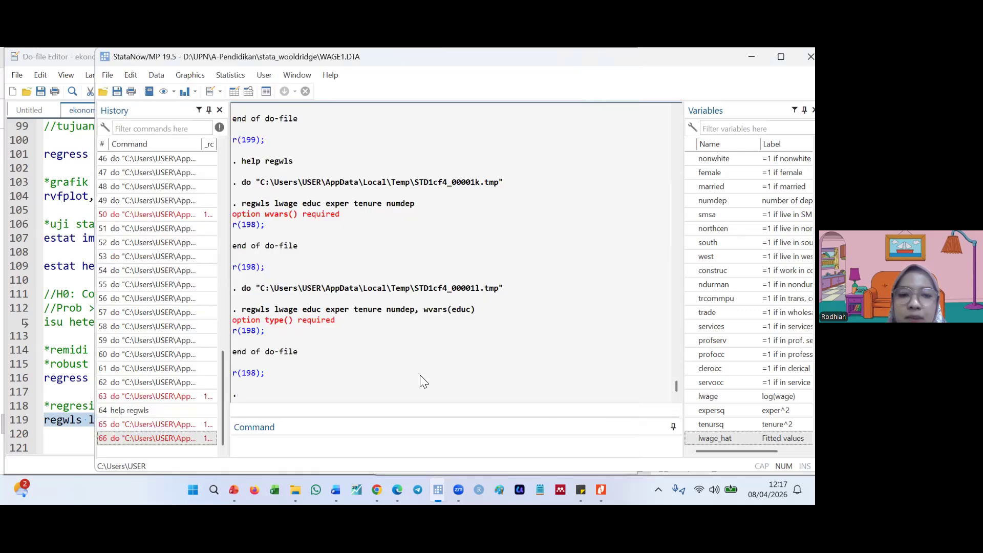
Open the help for regwls and examine the choices for its type() option, highlighting "abse".
{"action": "left_click", "coordinate": [271, 442]}
{"action": "type", "text": "help"}
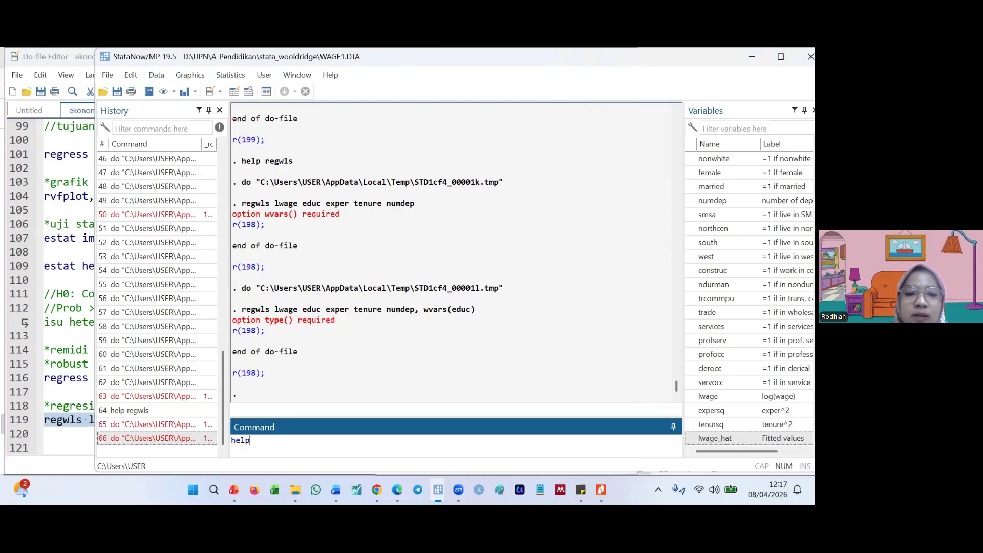
{"action": "type", "text": " regwls"}
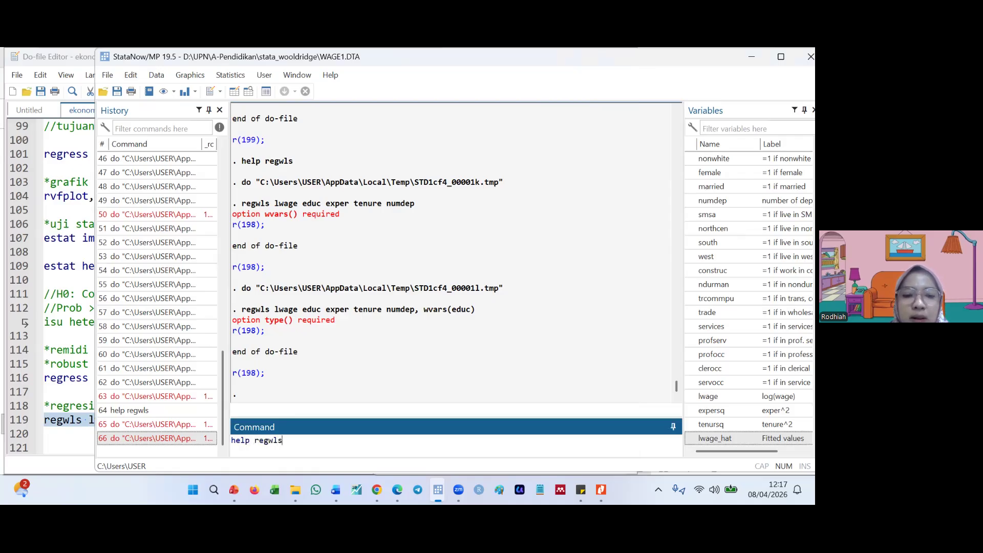
{"action": "key", "text": "Return"}
{"action": "left_click_drag", "start_coordinate": [439, 249], "coordinate": [446, 390]}
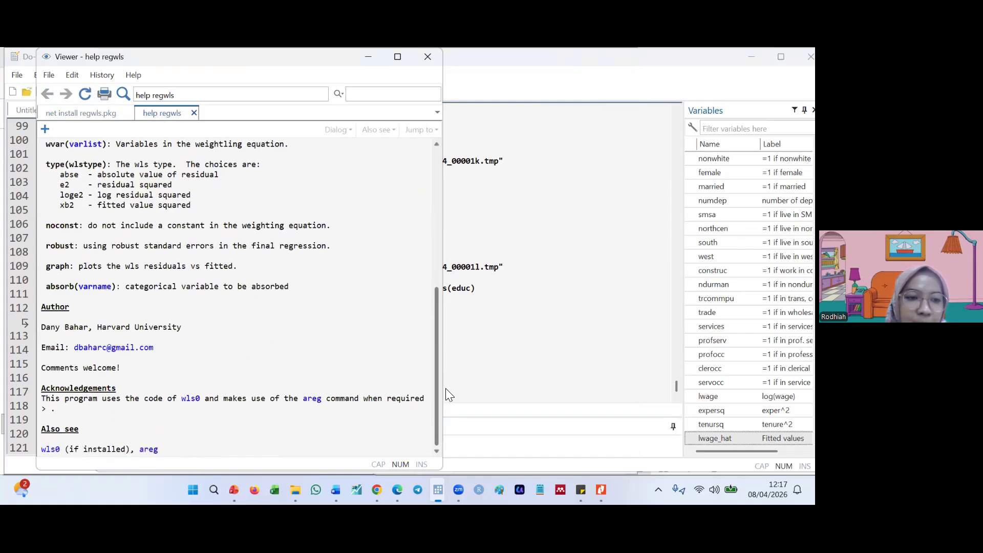
{"action": "left_click_drag", "start_coordinate": [445, 393], "coordinate": [458, 355]}
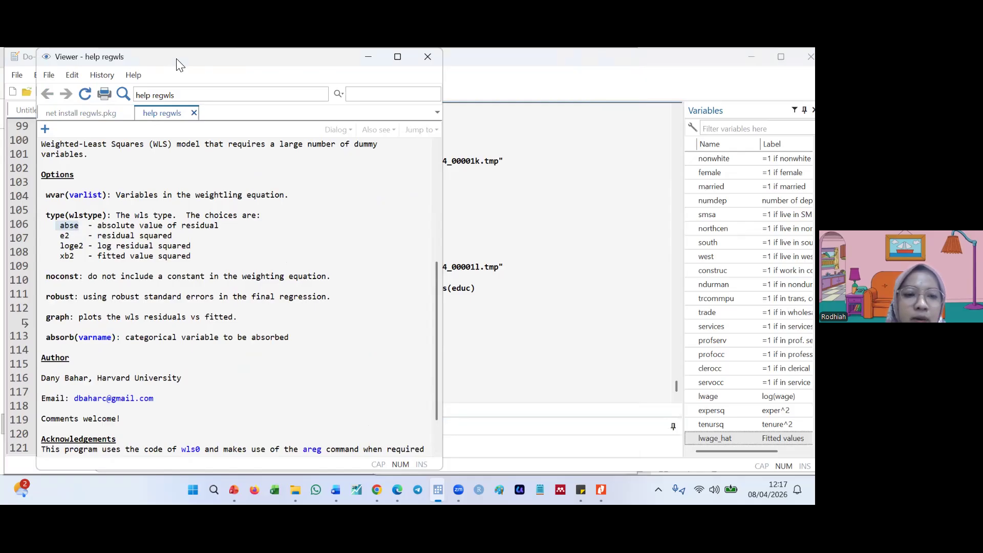
Move the regwls help viewer out of the way, minimize it, and return to the regwls line in the do-file.
{"action": "left_click_drag", "start_coordinate": [177, 63], "coordinate": [192, 148]}
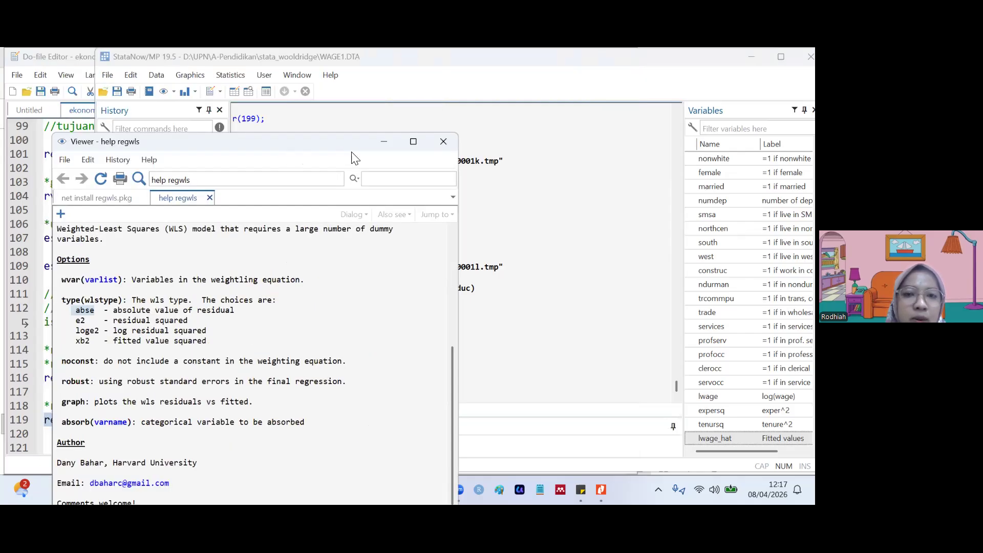
{"action": "left_click", "coordinate": [381, 149]}
{"action": "left_click", "coordinate": [70, 424]}
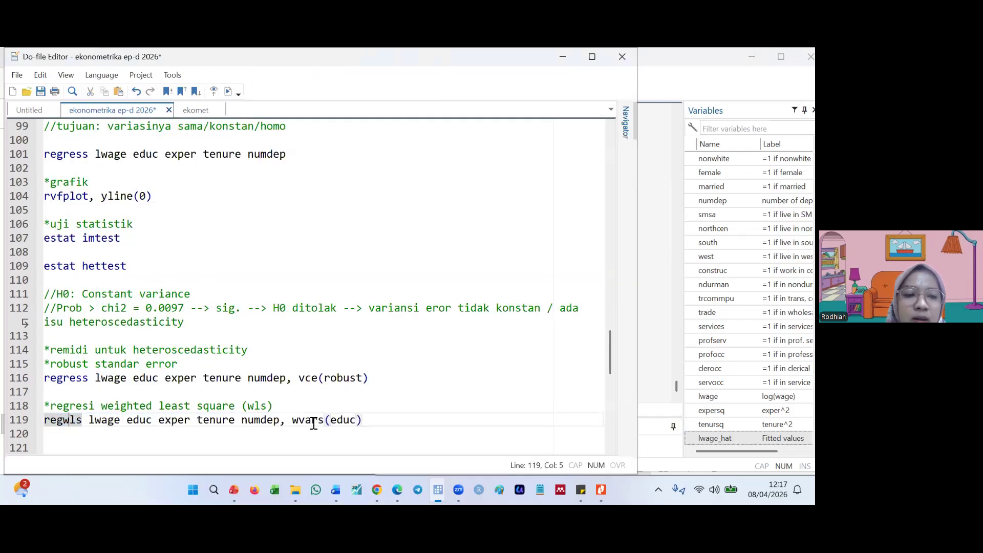
Append the option "type( abse)" to the regwls line, run that line and review the WLS regression output.
{"action": "left_click", "coordinate": [366, 420]}
{"action": "type", "text": "type( abse"}
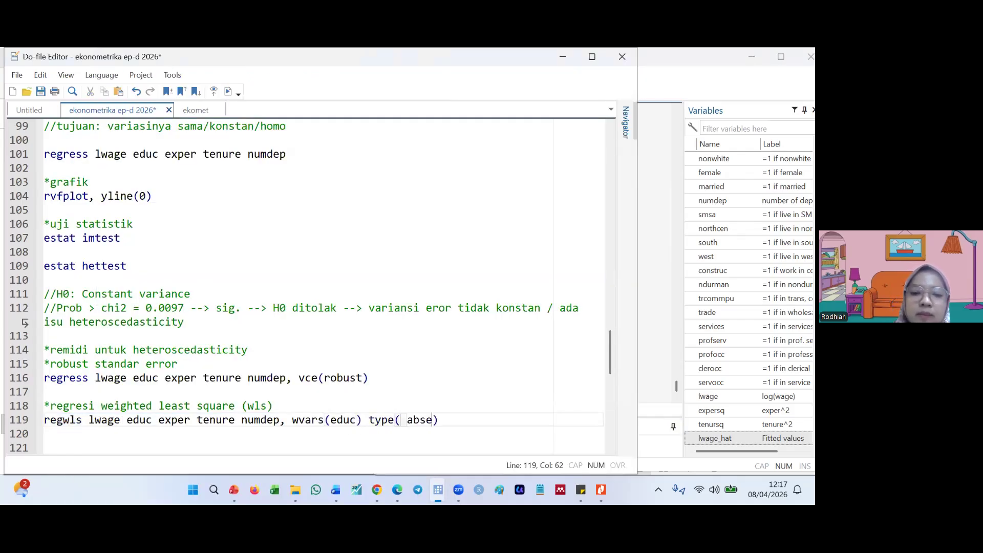
{"action": "triple_click", "coordinate": [135, 419]}
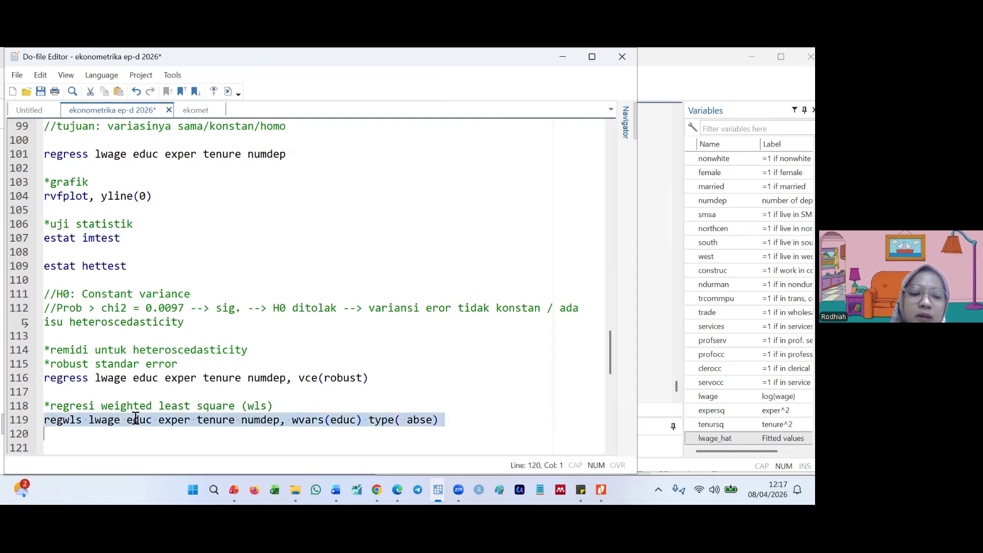
{"action": "key", "text": "ctrl+d"}
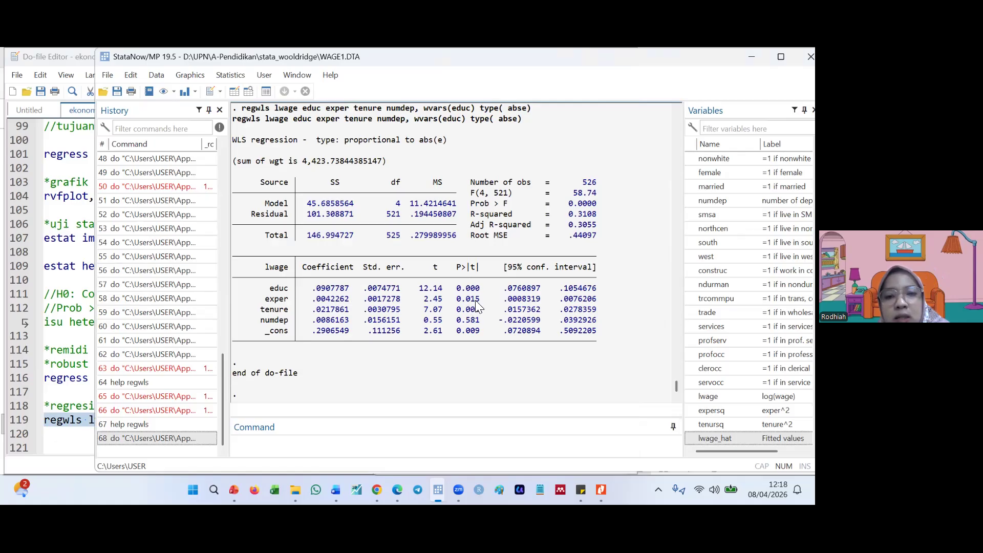
{"action": "scroll", "coordinate": [489, 311], "scroll_direction": "up", "scroll_amount": 2}
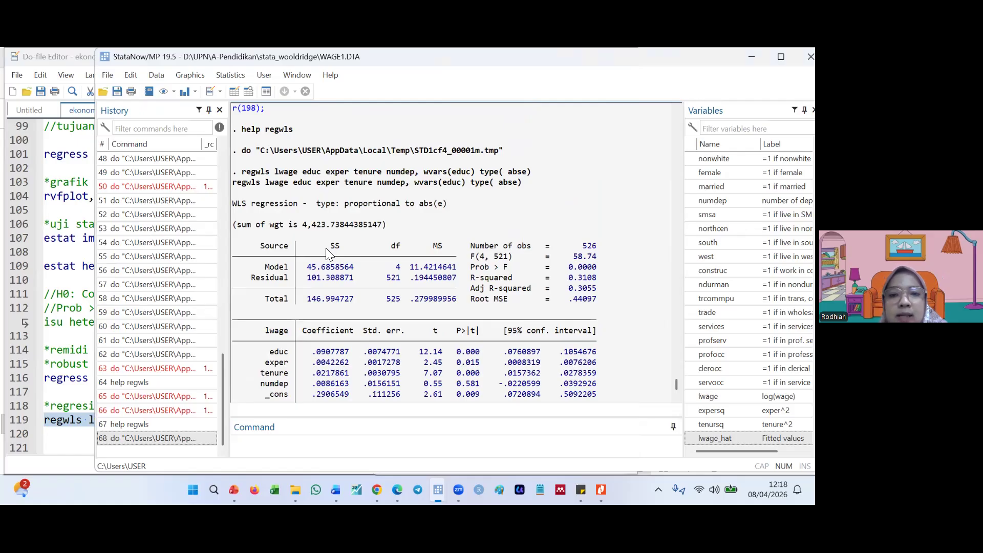
{"action": "scroll", "coordinate": [328, 253], "scroll_direction": "down", "scroll_amount": 2}
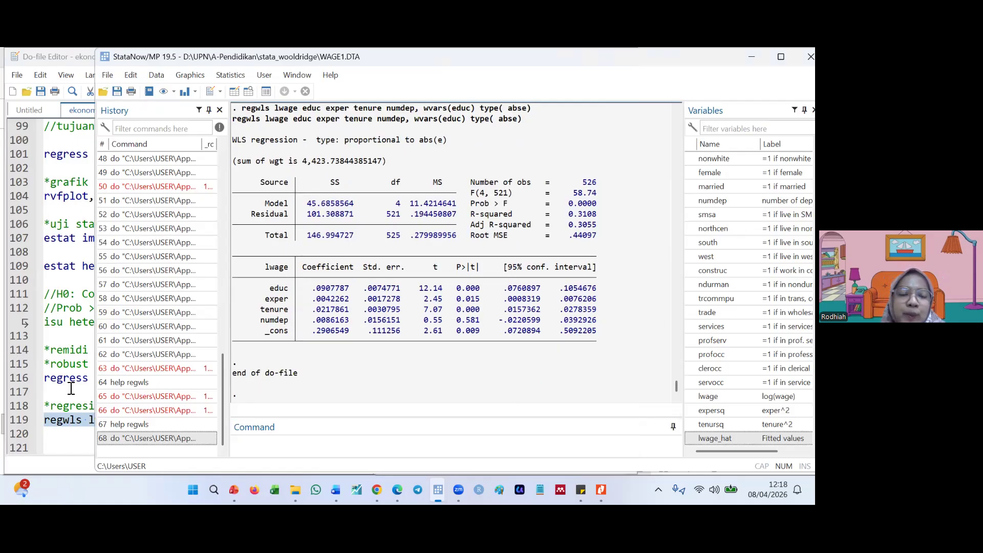
Delete the surplus blank lines between the regwls line and the "*uji park" block in the do-file.
{"action": "left_click", "coordinate": [73, 387]}
{"action": "scroll", "coordinate": [132, 379], "scroll_direction": "down", "scroll_amount": 3}
{"action": "left_click", "coordinate": [78, 336]}
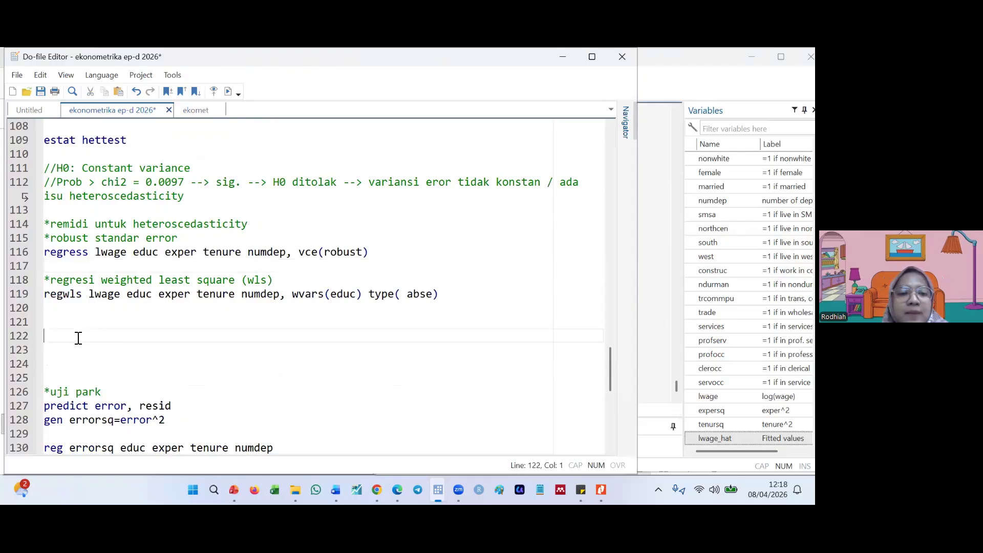
{"action": "key", "text": "Delete"}
{"action": "key", "text": "Delete"}
{"action": "key", "text": "Delete"}
{"action": "key", "text": "Delete"}
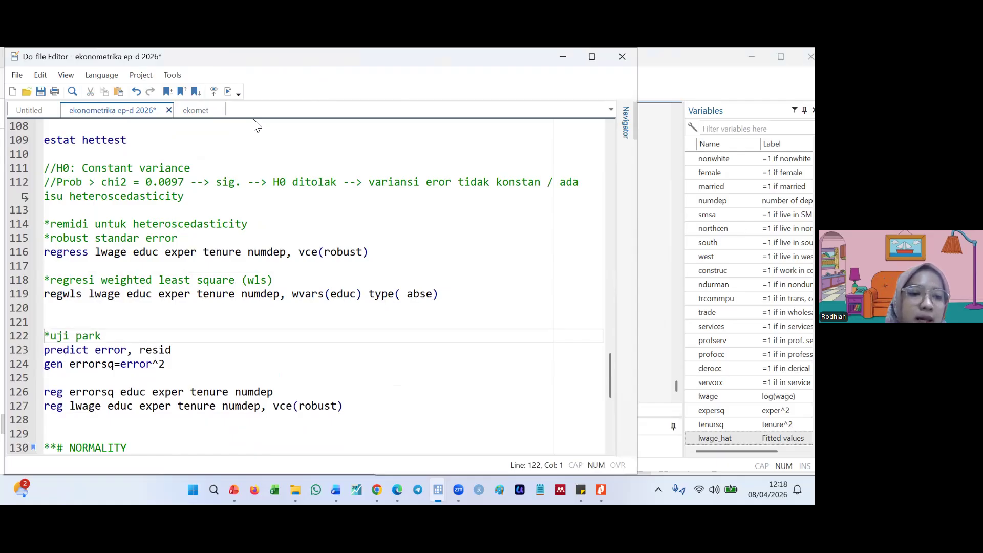
Move the whole "*uji park" block to just below the hettest conclusion comment, ahead of the "*remidi untuk heteroscedasticity" section.
{"action": "left_click_drag", "start_coordinate": [20, 336], "coordinate": [43, 410]}
{"action": "key", "text": "ctrl+c"}
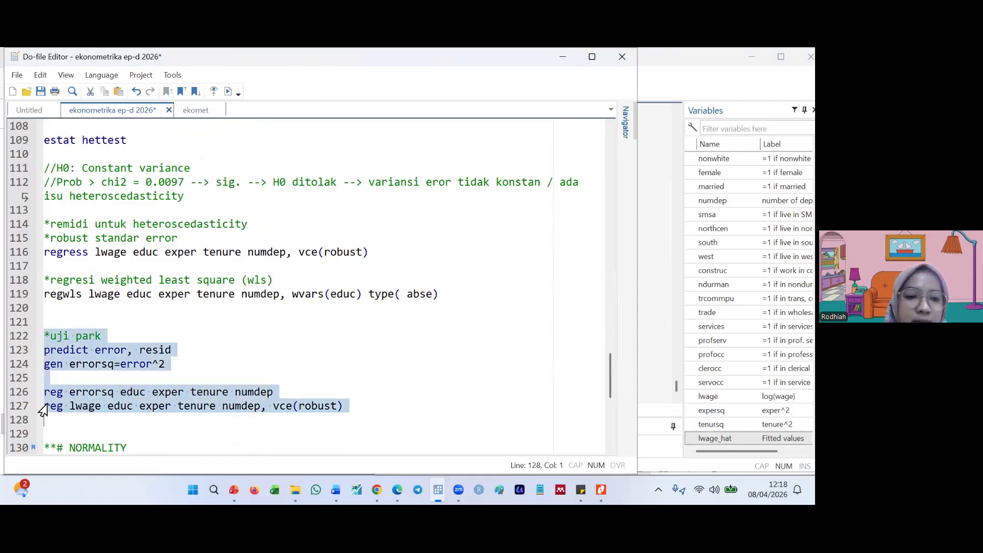
{"action": "key", "text": "Delete"}
{"action": "left_click", "coordinate": [198, 202]}
{"action": "key", "text": "Return"}
{"action": "key", "text": "Return"}
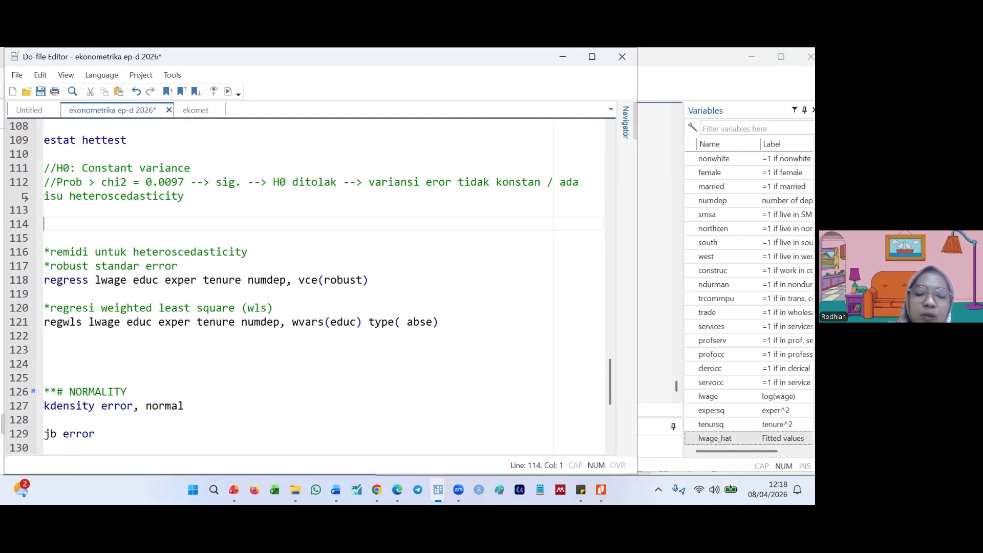
{"action": "key", "text": "ctrl+v"}
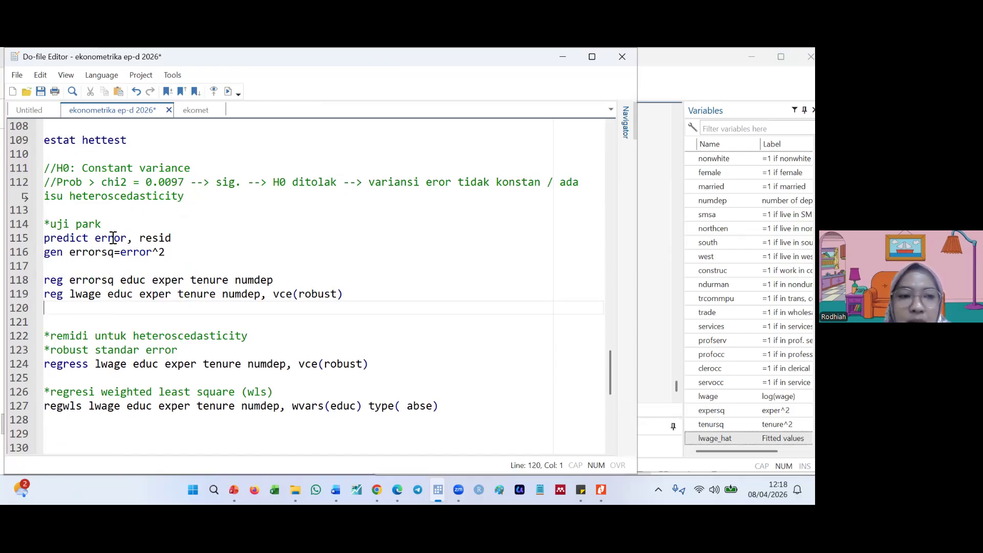
Run the Park test lines "predict error, resid" and "gen errorsq=error^2" one after the other.
{"action": "left_click", "coordinate": [24, 241]}
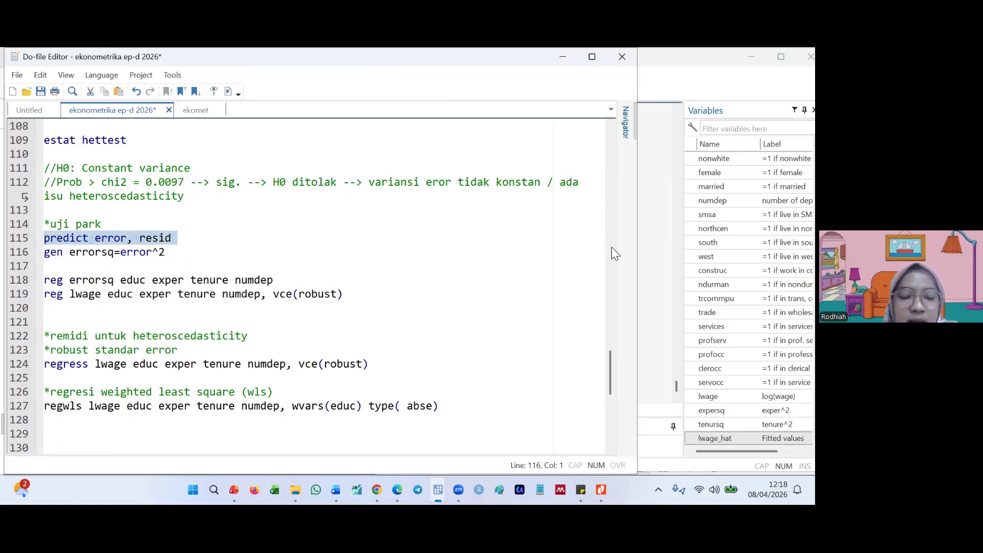
{"action": "key", "text": "ctrl+d"}
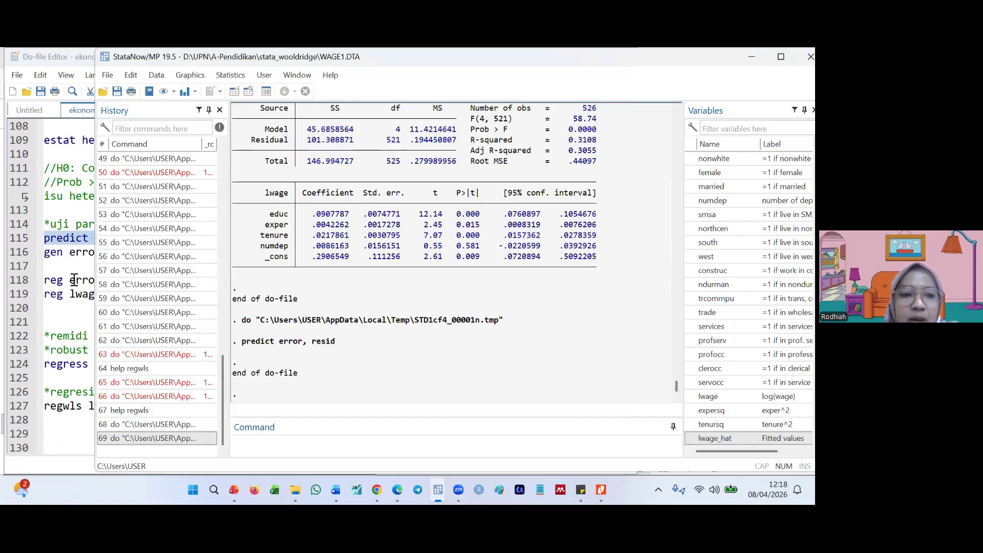
{"action": "left_click", "coordinate": [73, 263]}
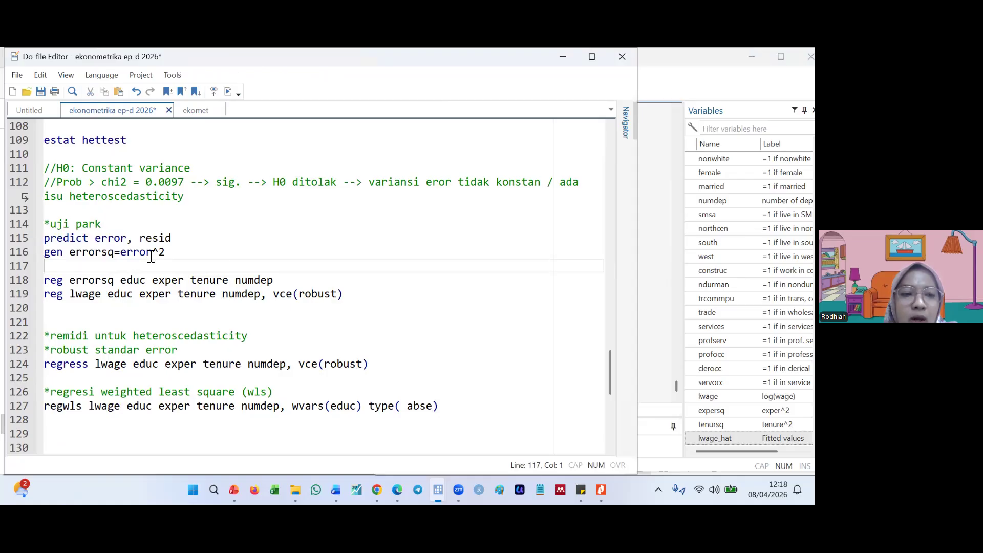
{"action": "left_click", "coordinate": [28, 254]}
{"action": "key", "text": "ctrl+d"}
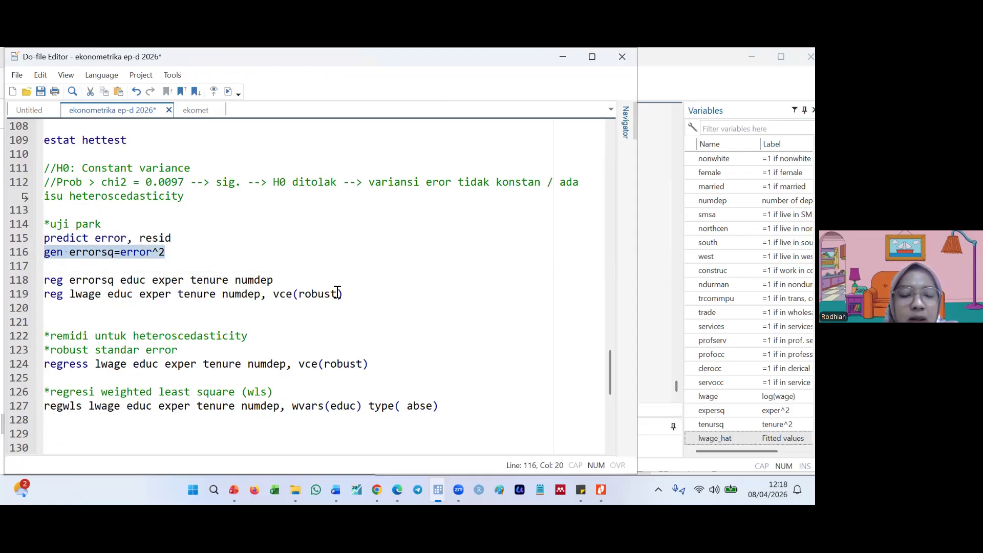
Delete the "reg lwage educ exper tenure numdep, vce(robust)" line from the Park test block, leaving blank lines after the errorsq regression.
{"action": "left_click", "coordinate": [285, 280]}
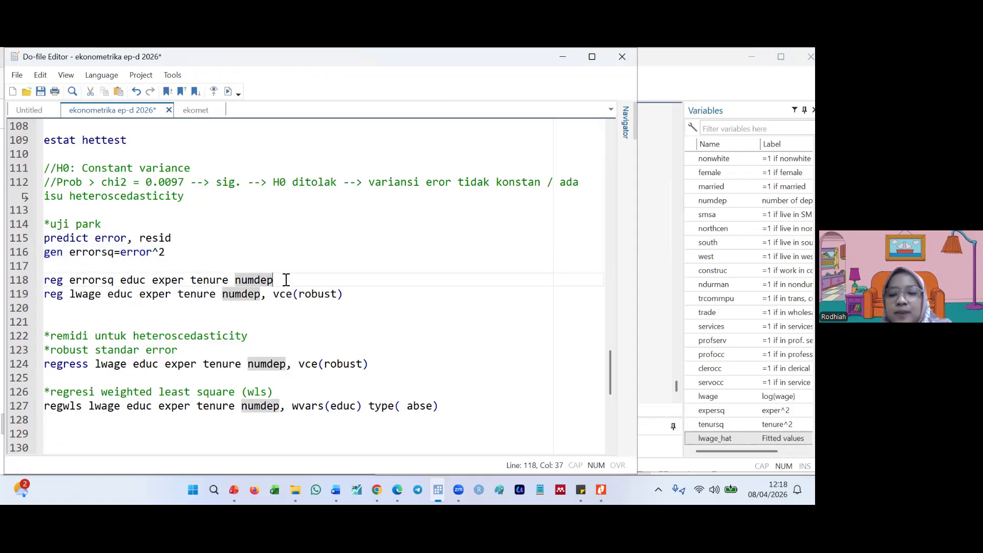
{"action": "key", "text": "Return"}
{"action": "left_click", "coordinate": [18, 309]}
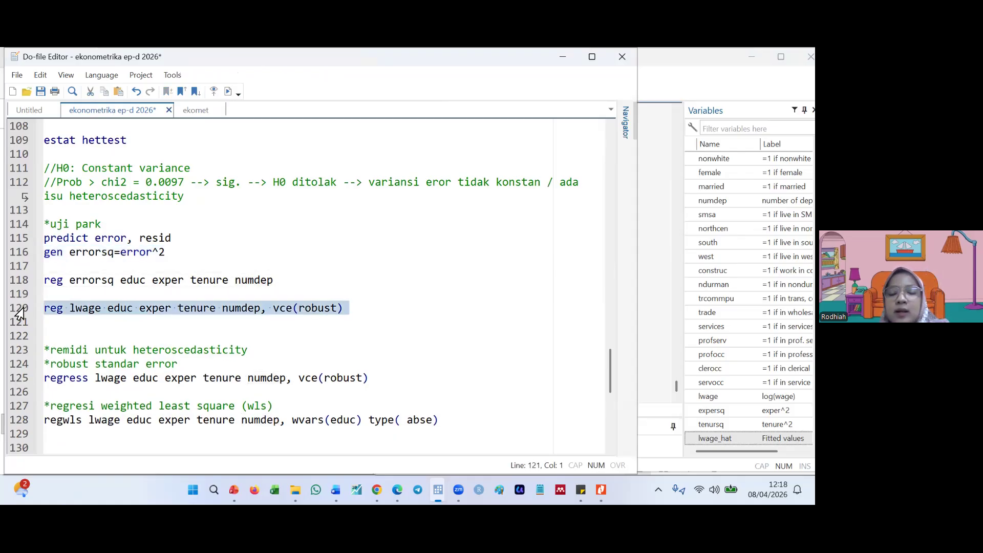
{"action": "key", "text": "Delete"}
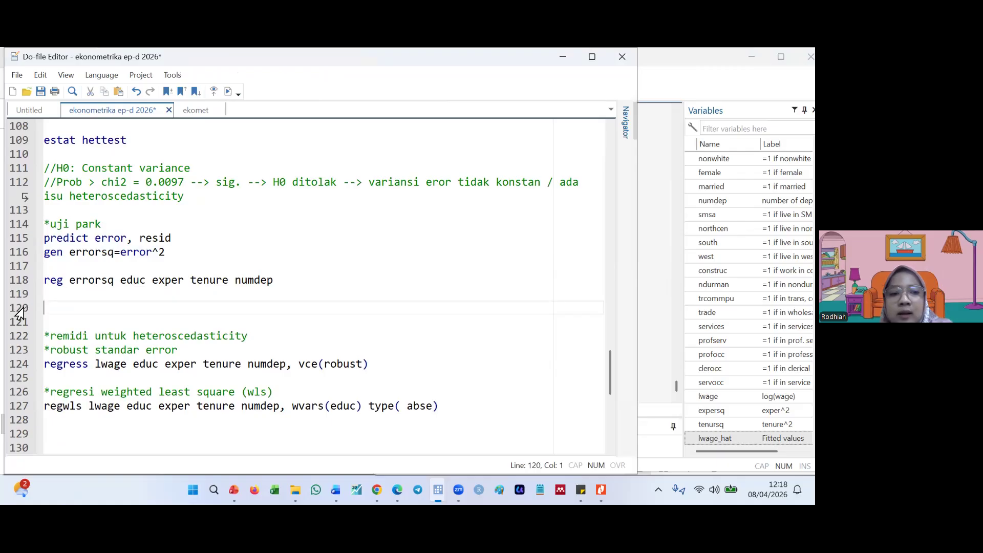
Run the line "reg errorsq educ exper tenure numdep" and highlight the p-value of tenure in the output.
{"action": "left_click", "coordinate": [19, 282]}
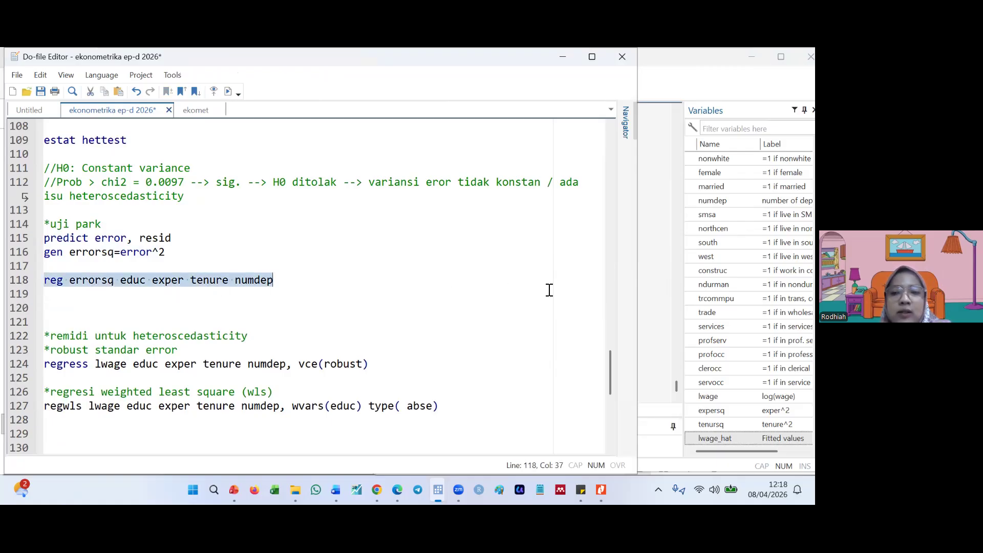
{"action": "key", "text": "ctrl+d"}
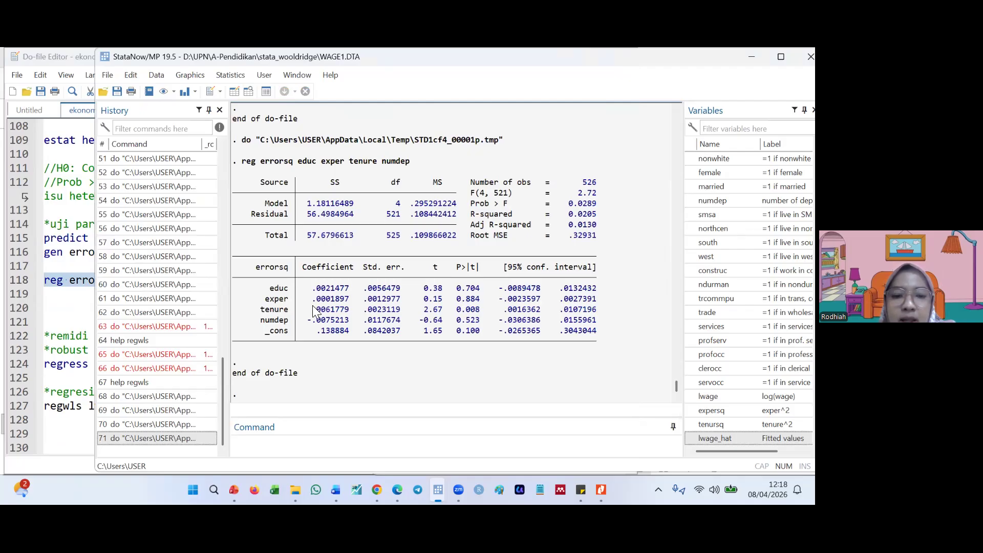
{"action": "double_click", "coordinate": [477, 309]}
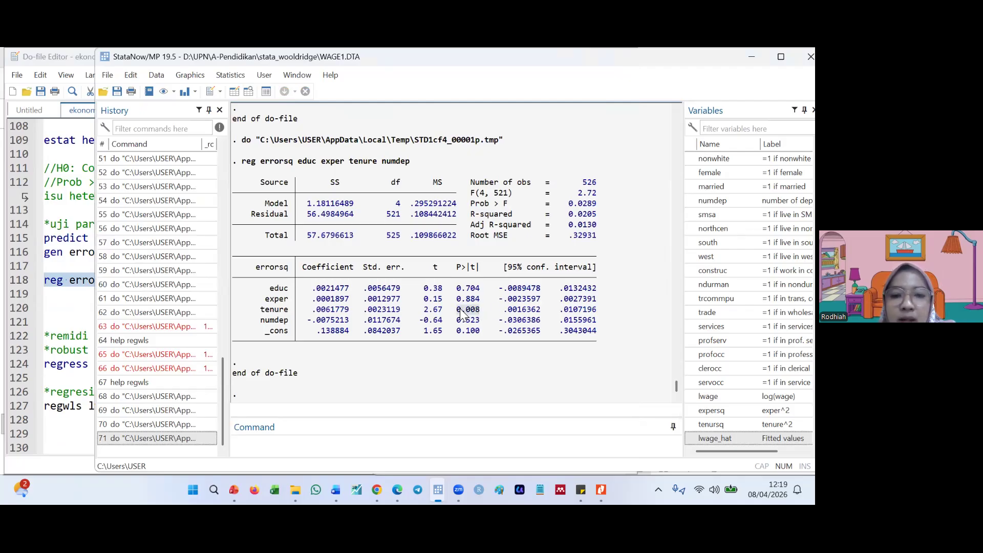
Add the comment "//jika ada yang sig. maka terkena heteroscedasticity" below the errorsq regression line in the do-file.
{"action": "left_click", "coordinate": [60, 307]}
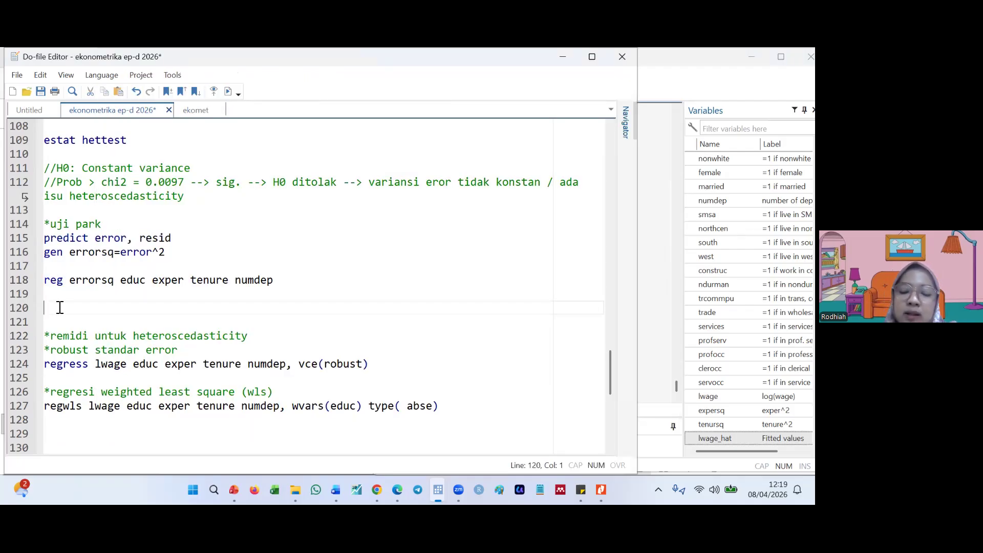
{"action": "type", "text": "//jika a"}
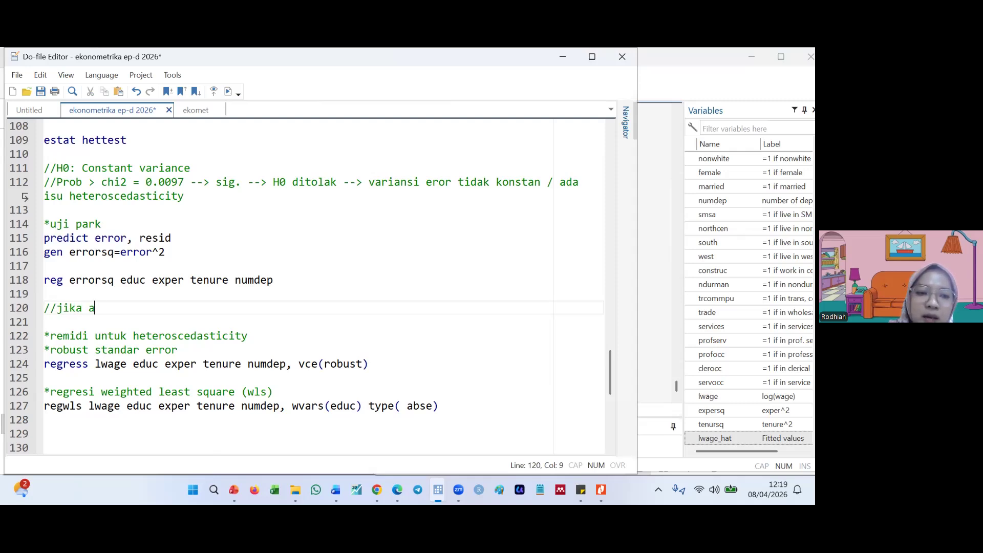
{"action": "type", "text": "da yang sig."}
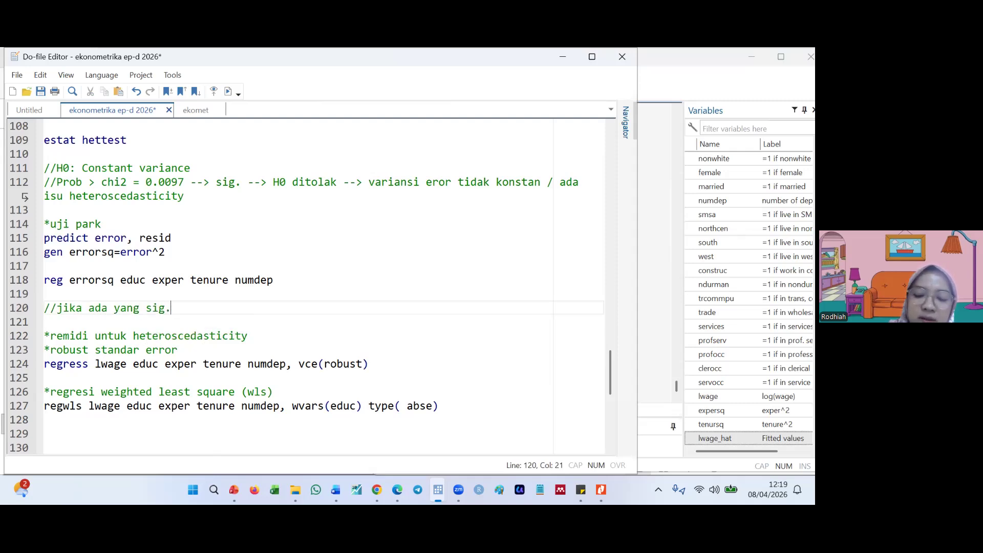
{"action": "type", "text": " maka terken"}
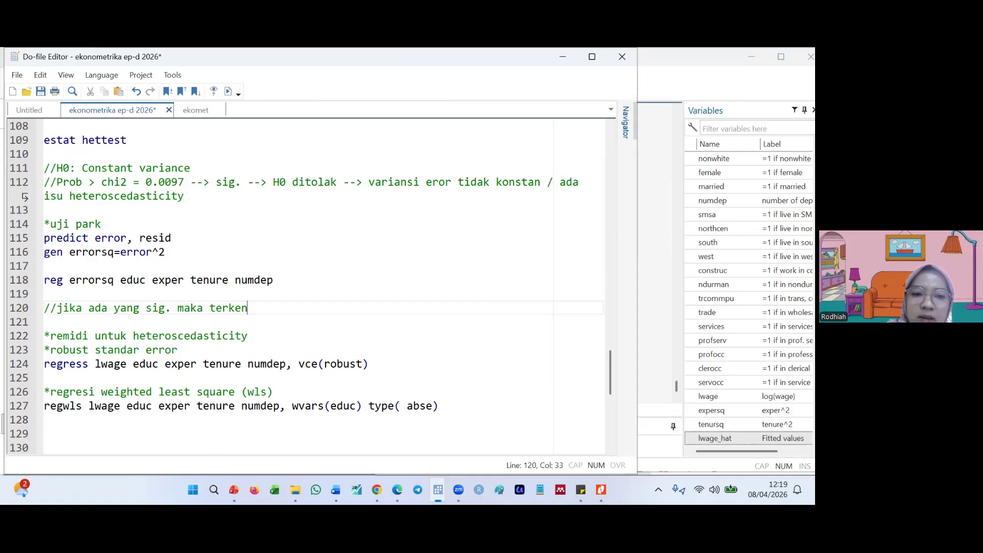
{"action": "type", "text": "a heter"}
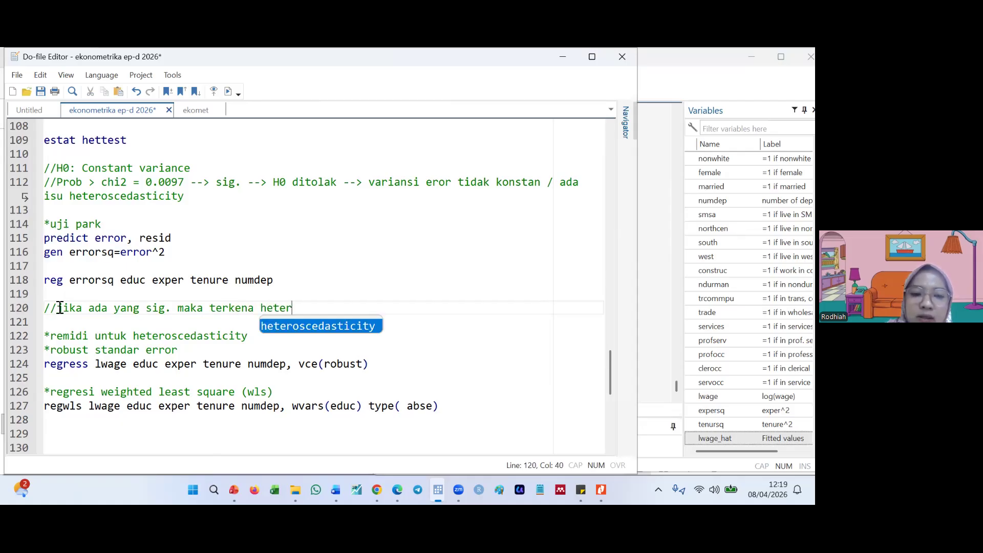
{"action": "key", "text": "Return"}
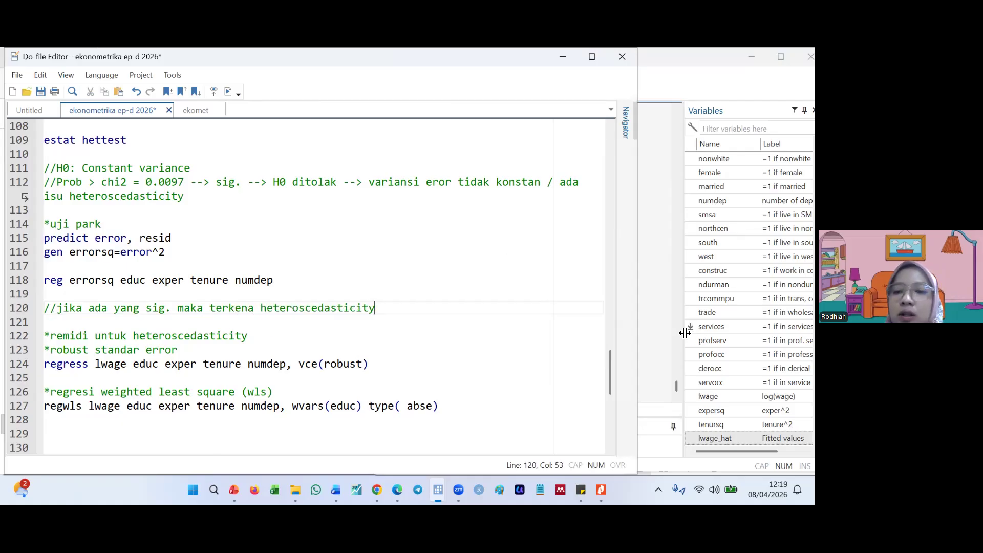
Examine the tenure row of the errorsq regression output, highlighting its p-value and the variable name.
{"action": "left_click", "coordinate": [661, 335]}
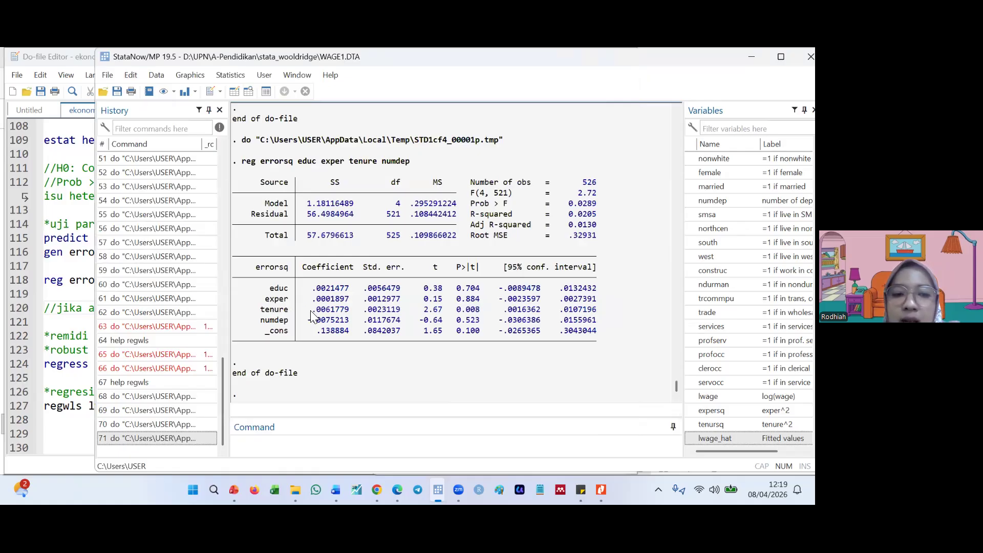
{"action": "left_click_drag", "start_coordinate": [480, 311], "coordinate": [464, 312]}
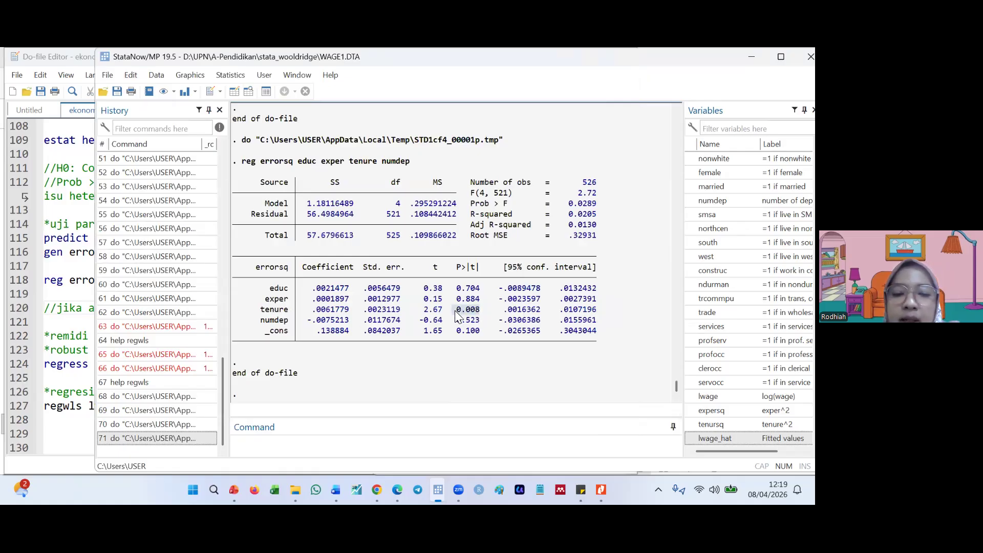
{"action": "left_click_drag", "start_coordinate": [289, 311], "coordinate": [268, 309]}
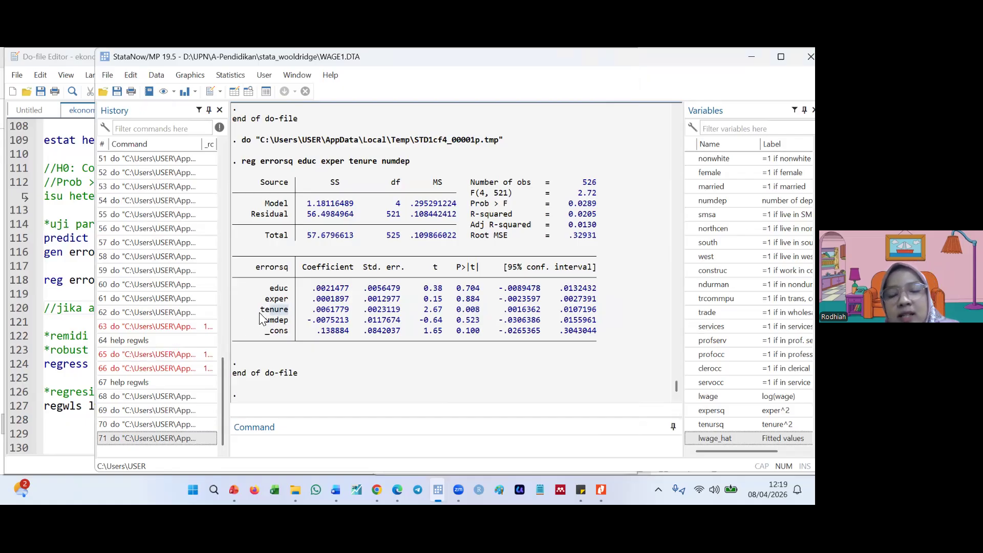
{"action": "left_click_drag", "start_coordinate": [259, 314], "coordinate": [272, 314]}
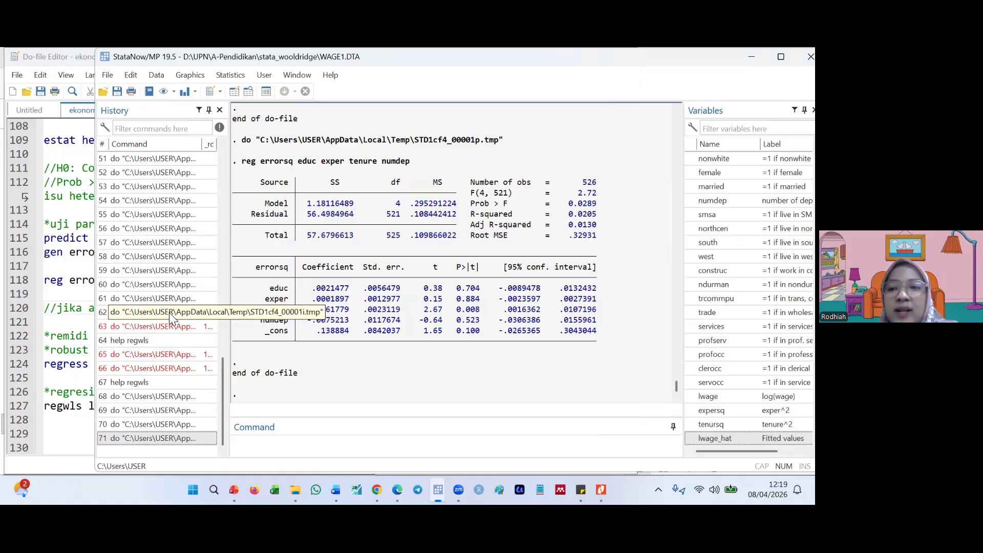
Return to the do-file and review the heteroscedasticity section, from the remedies back up to the regression and test commands.
{"action": "left_click", "coordinate": [54, 352]}
{"action": "scroll", "coordinate": [220, 358], "scroll_direction": "down", "scroll_amount": 2}
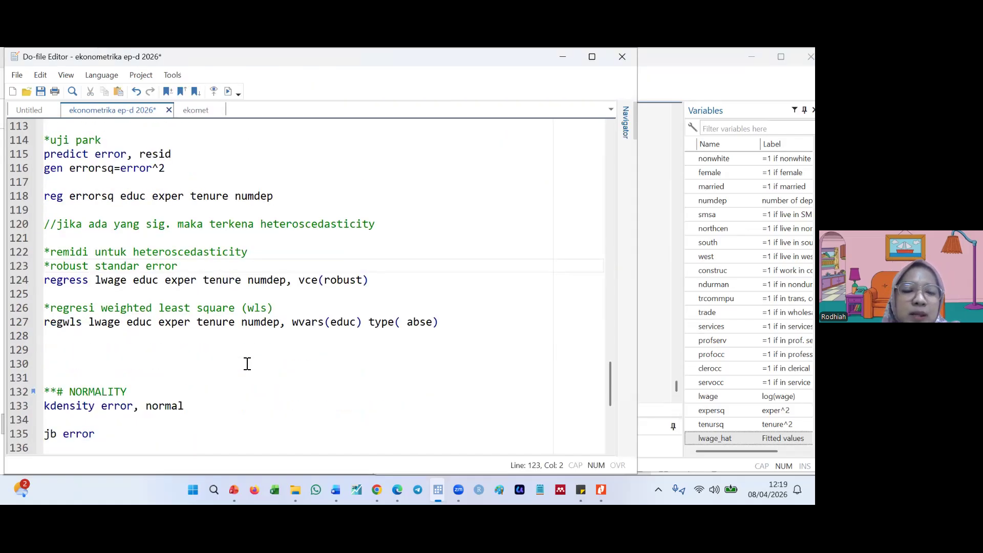
{"action": "left_click", "coordinate": [78, 354]}
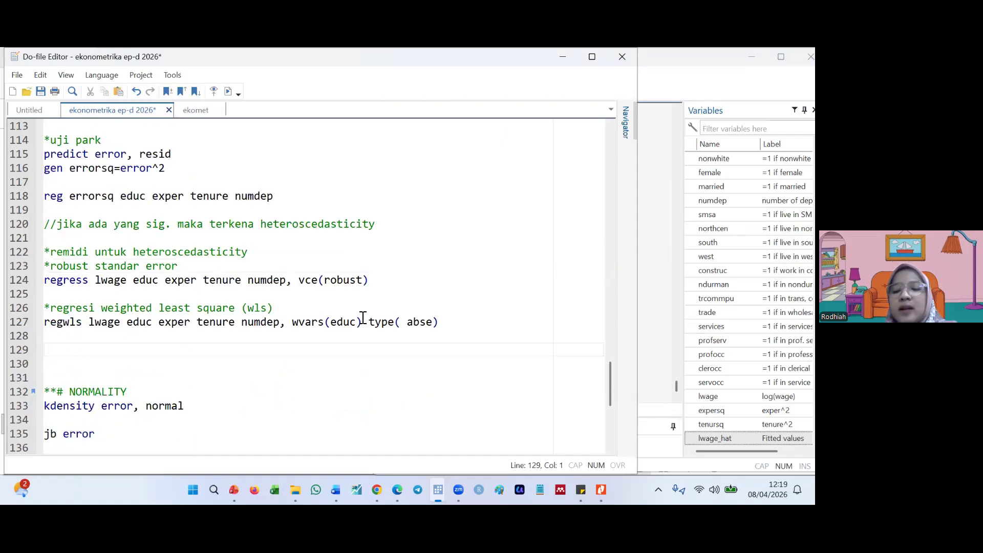
{"action": "scroll", "coordinate": [369, 317], "scroll_direction": "up", "scroll_amount": 1}
{"action": "scroll", "coordinate": [176, 331], "scroll_direction": "up", "scroll_amount": 2}
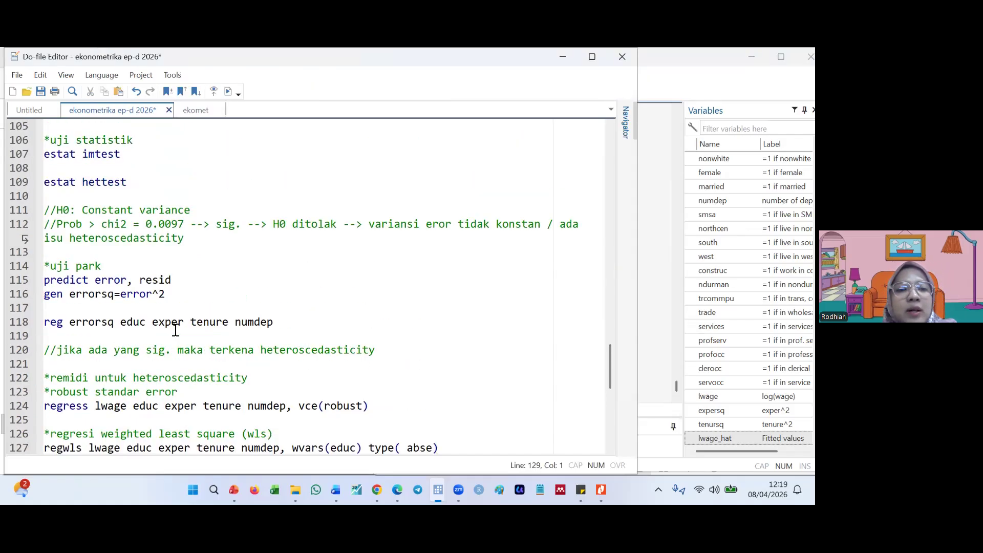
{"action": "scroll", "coordinate": [131, 251], "scroll_direction": "up", "scroll_amount": 2}
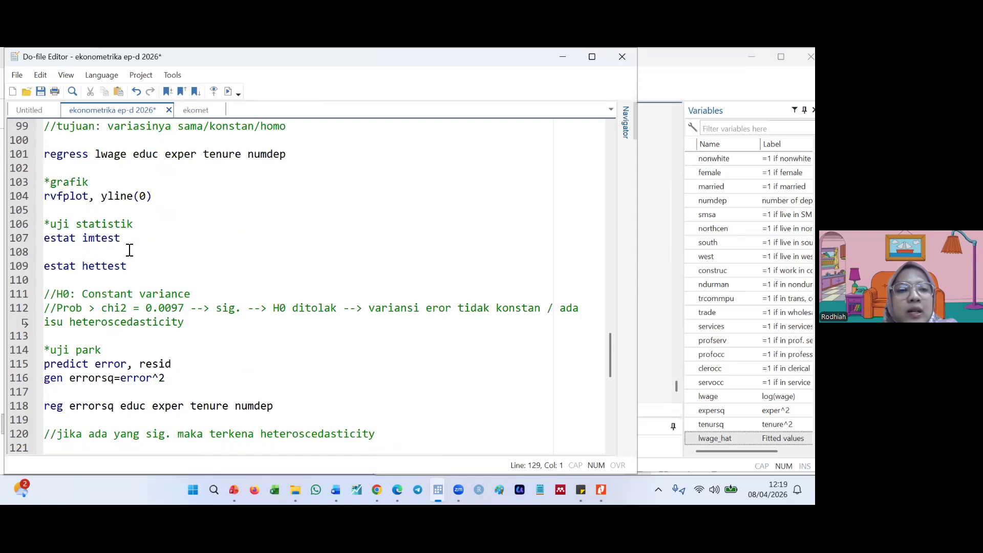